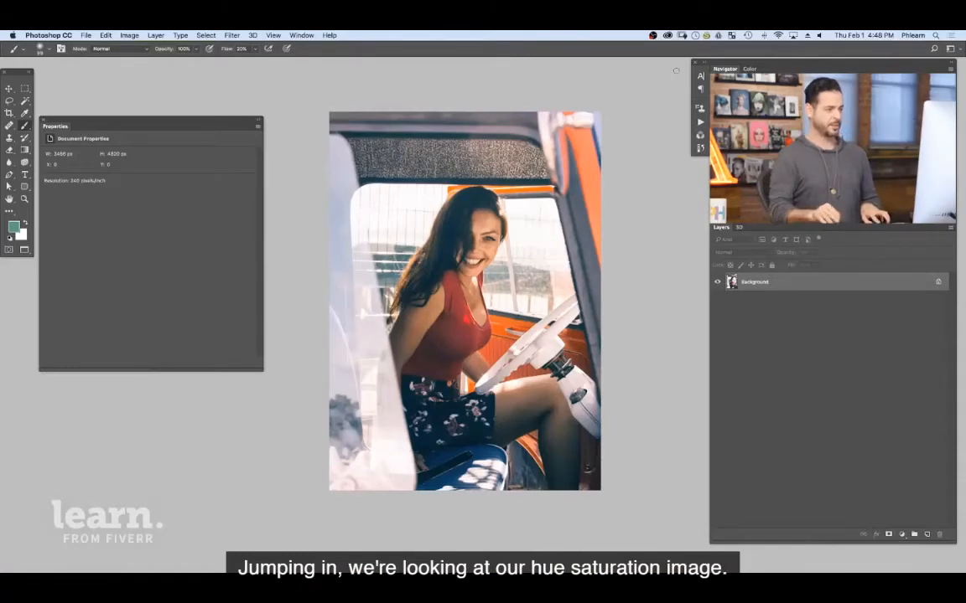
key("f")
key("f")
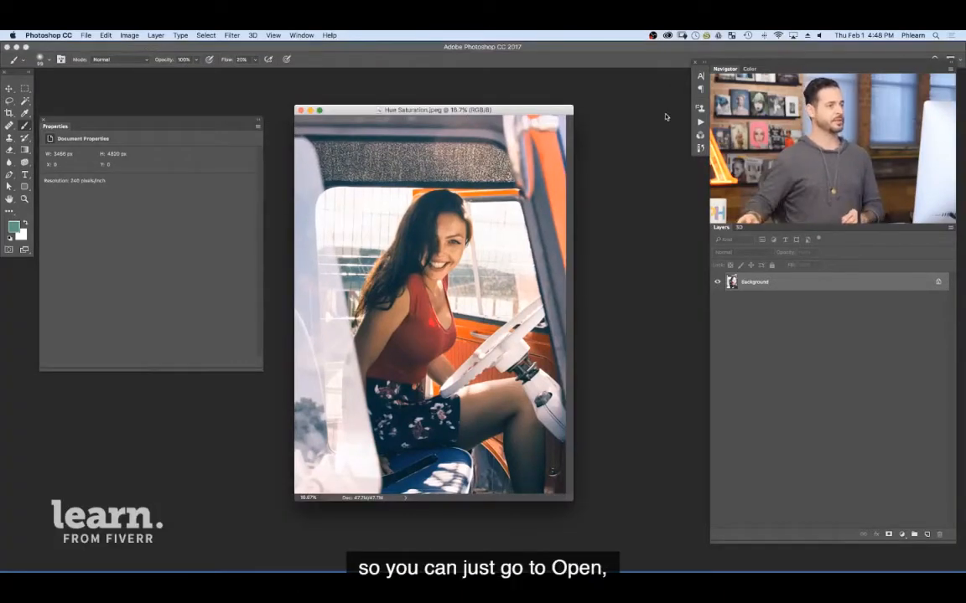
key("super+o")
left_click(472, 78)
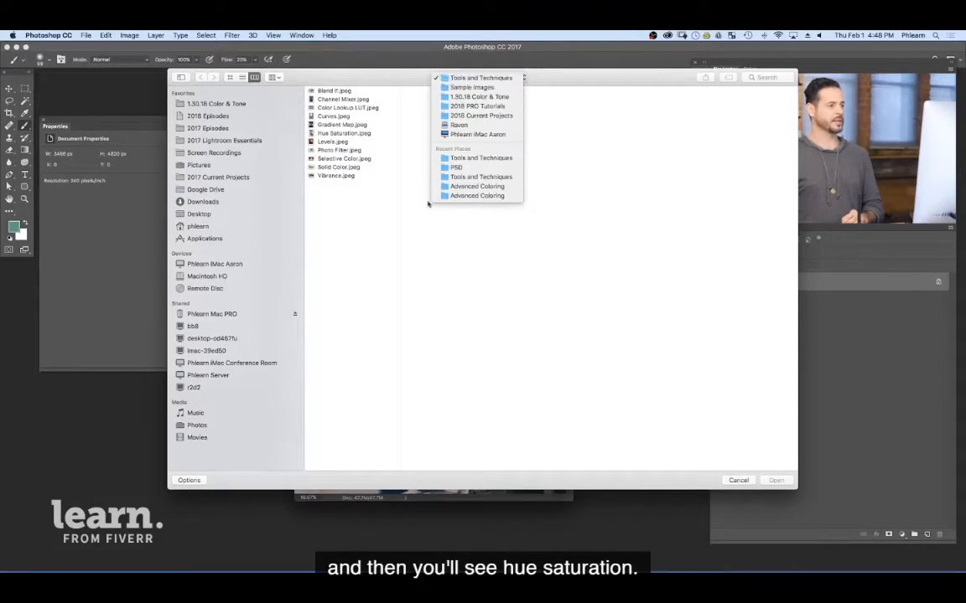
left_click(455, 250)
left_click(737, 480)
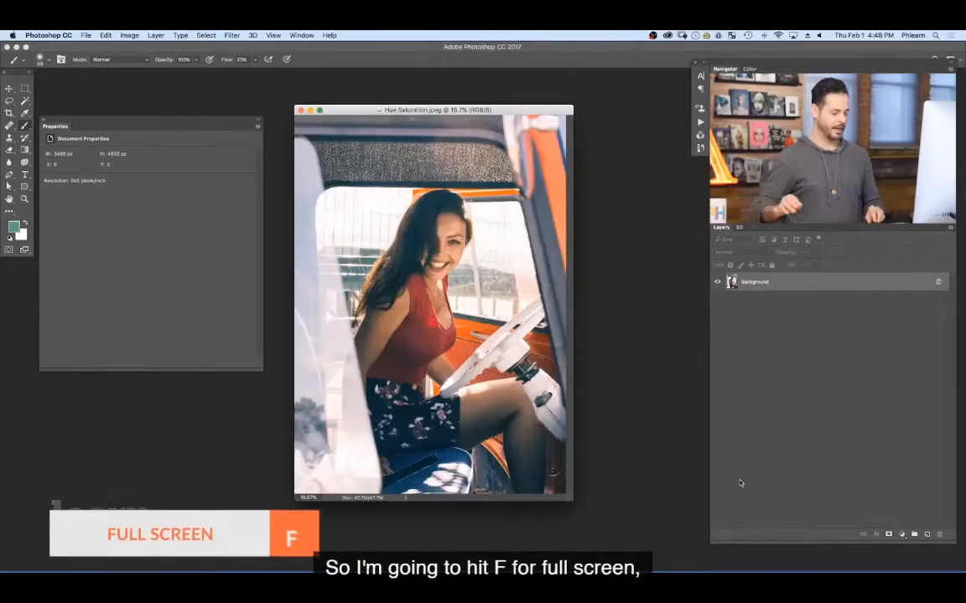
Show the photo in full-screen mode and add a Hue/Saturation adjustment layer above the Background
key("f")
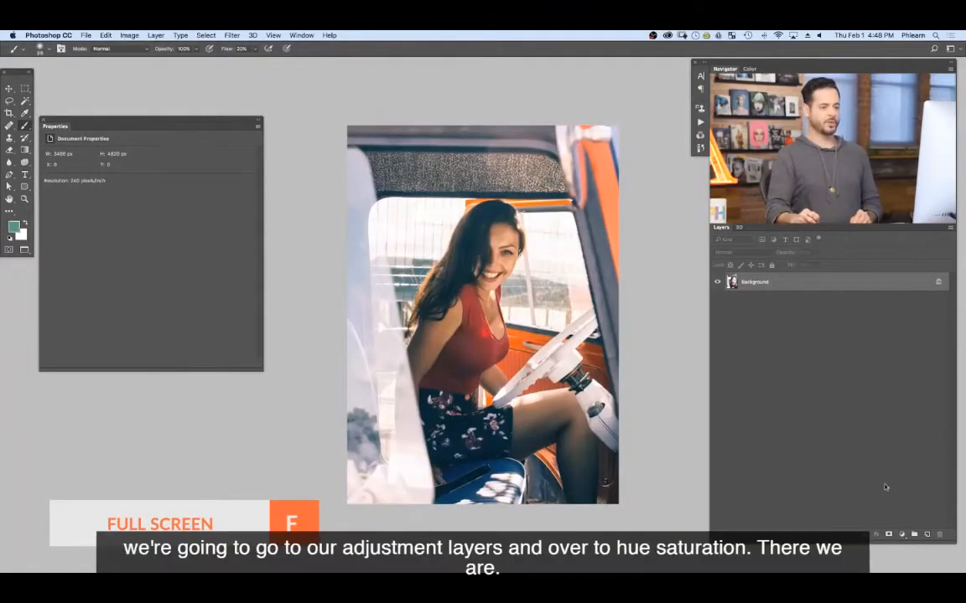
left_click(901, 533)
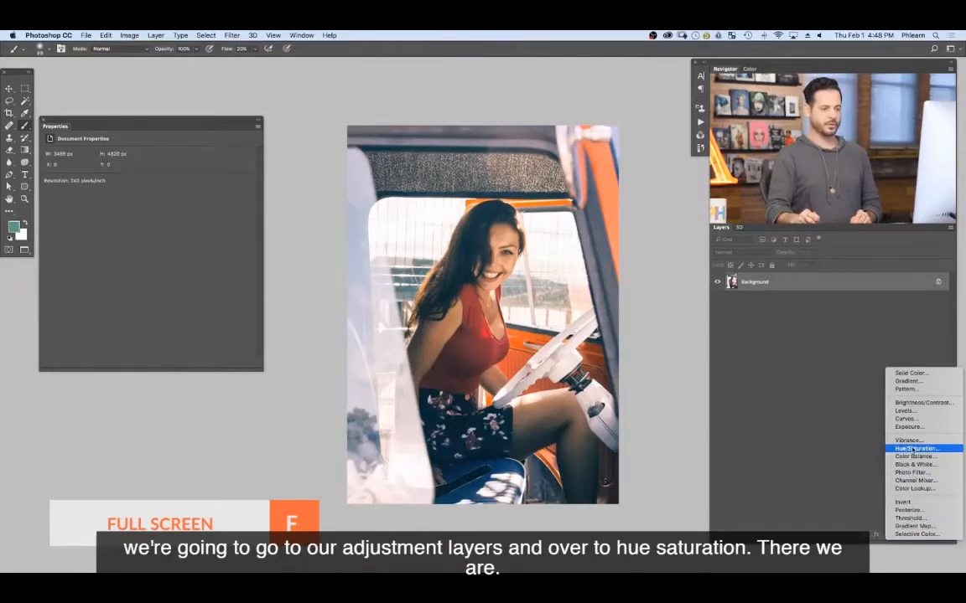
left_click(916, 448)
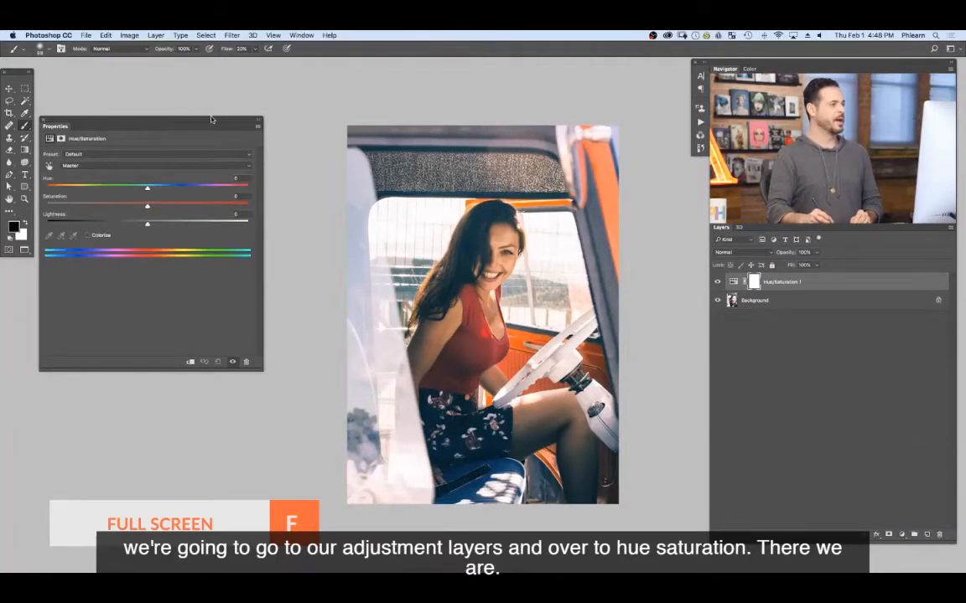
left_click_drag(212, 120, 220, 123)
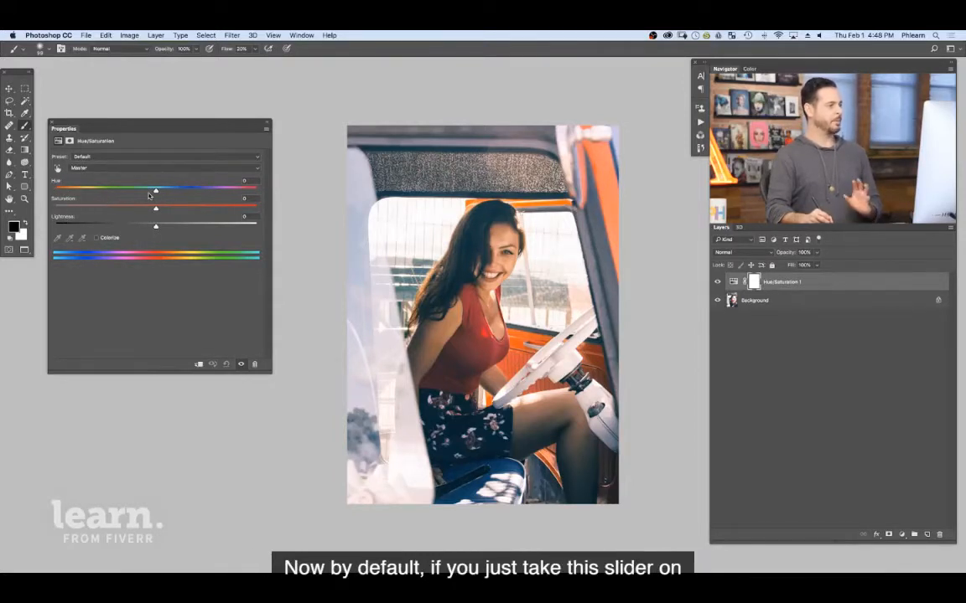
Try out Master hue shifts, a saturation of -100 and a darker lightness, and reset the adjustment to its defaults
left_click_drag(163, 192, 24, 199)
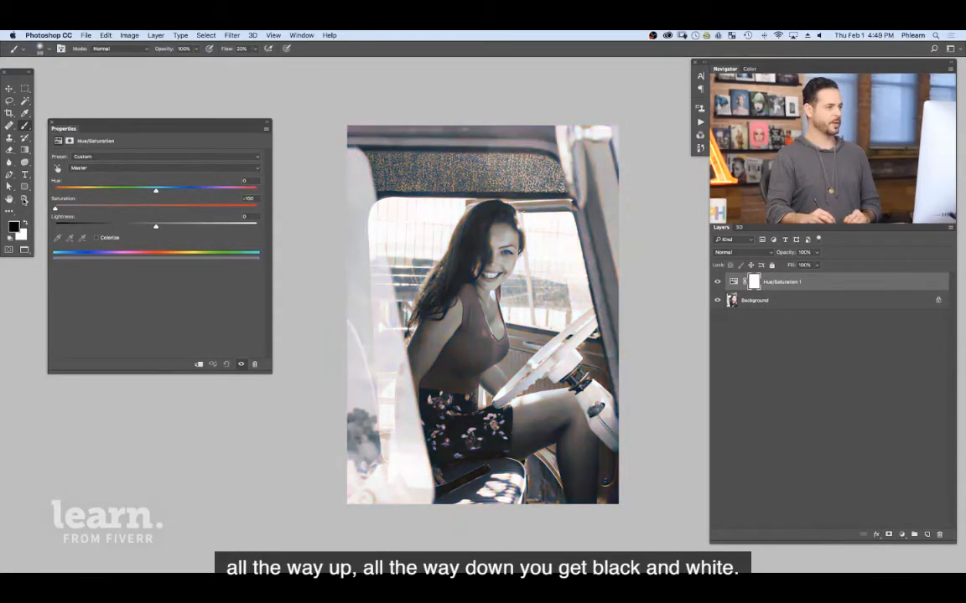
mouse_move(148, 209)
left_mouse_down()
mouse_move(181, 227)
mouse_move(227, 227)
mouse_move(70, 220)
mouse_move(154, 223)
left_mouse_up()
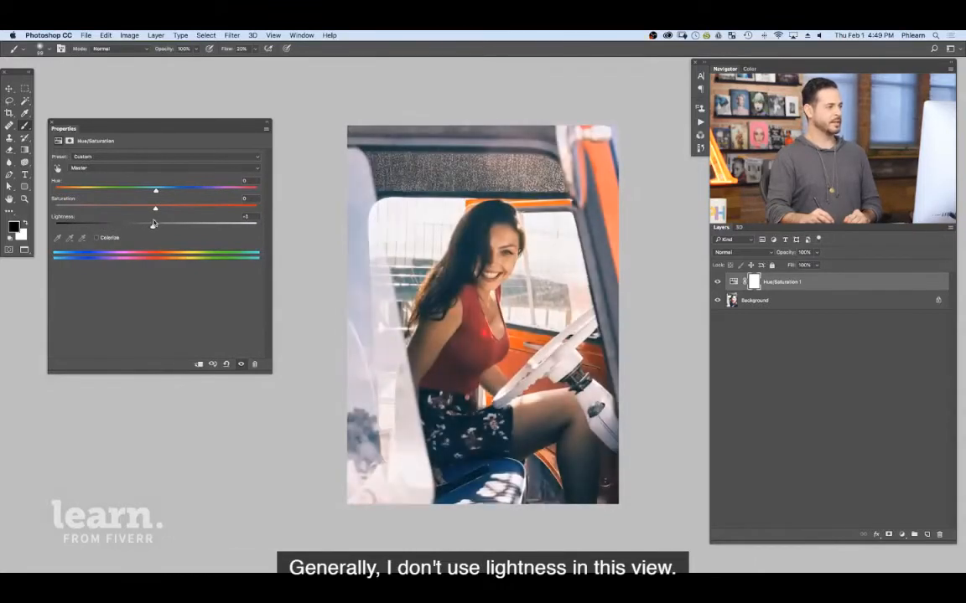
left_click(225, 364)
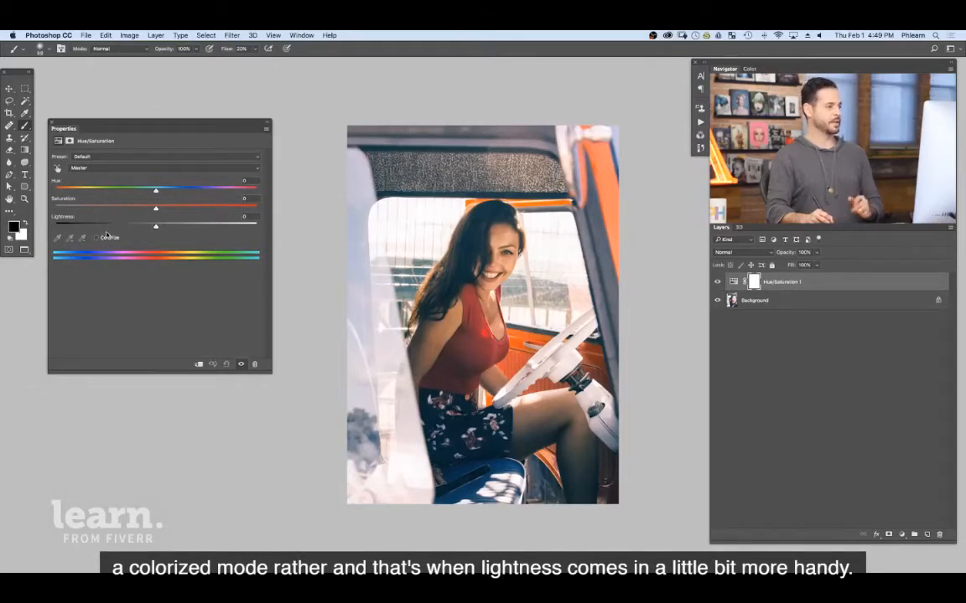
Turn on Colorize for the adjustment, set the hue to 177 and lower the saturation for a muted teal tint
left_click(96, 238)
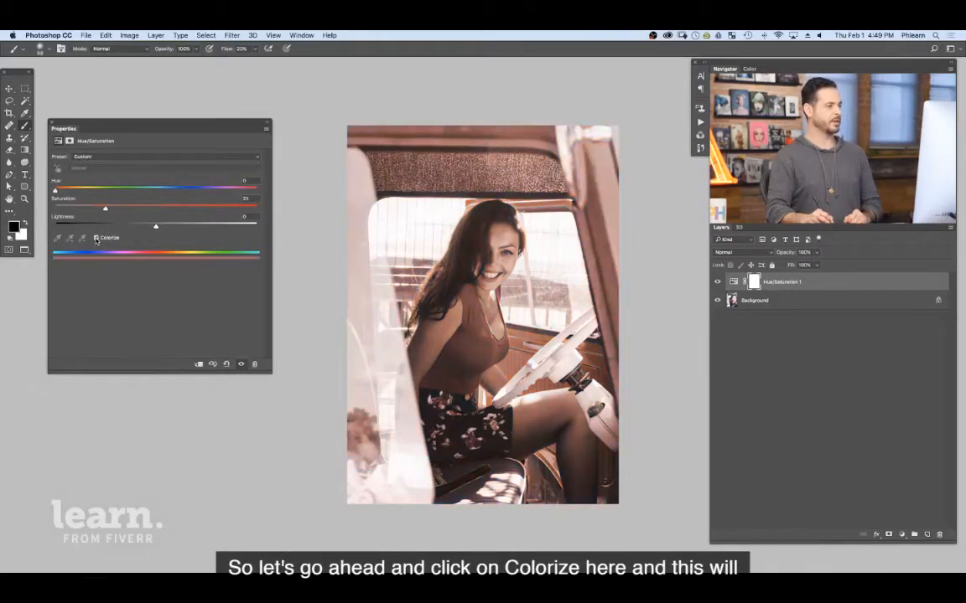
left_click_drag(97, 191, 158, 193)
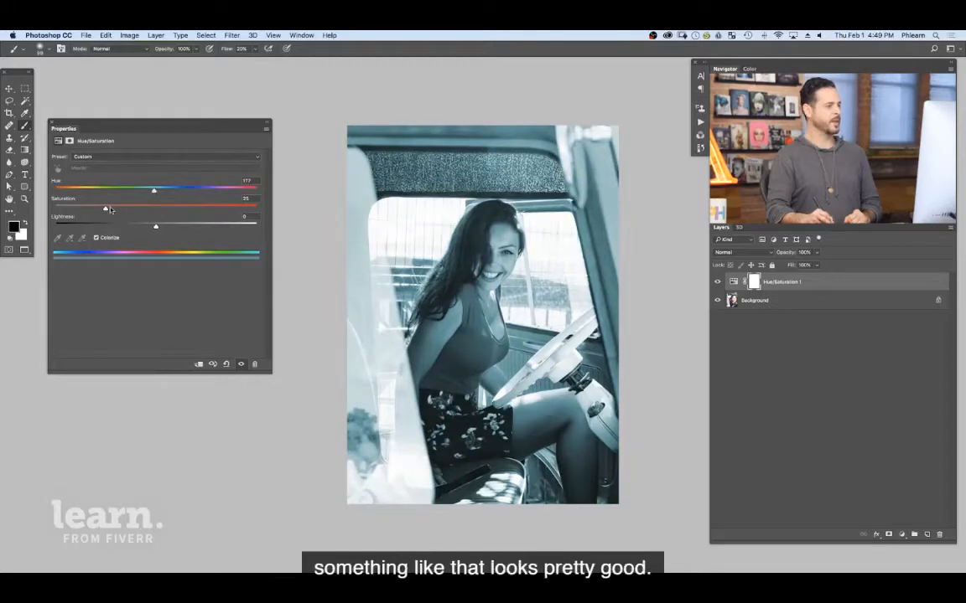
left_click_drag(110, 209, 86, 212)
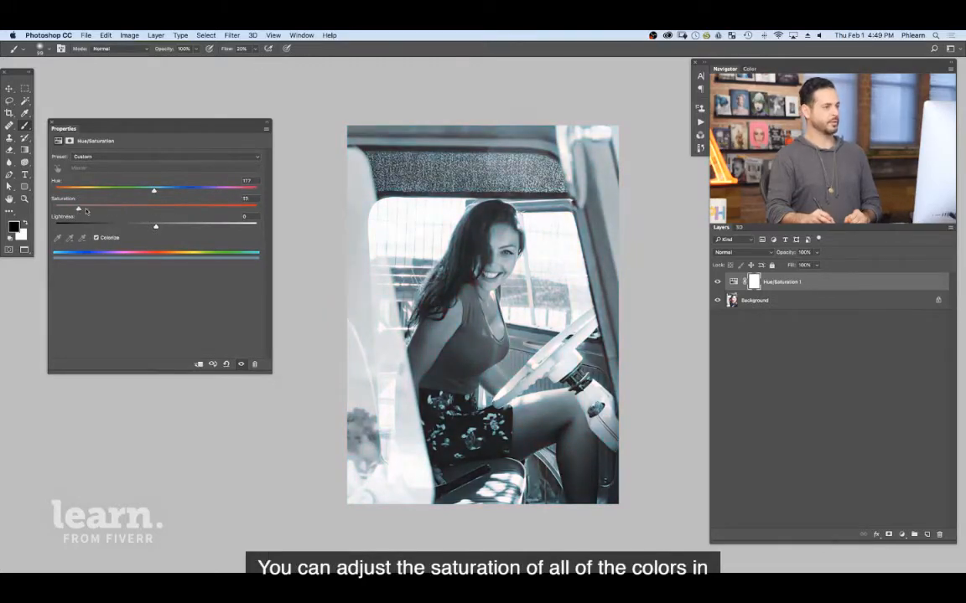
Try a dark saturated tint and a light one with lightness +51 and saturation 61, and turn off Colorize
left_click_drag(155, 226, 172, 210)
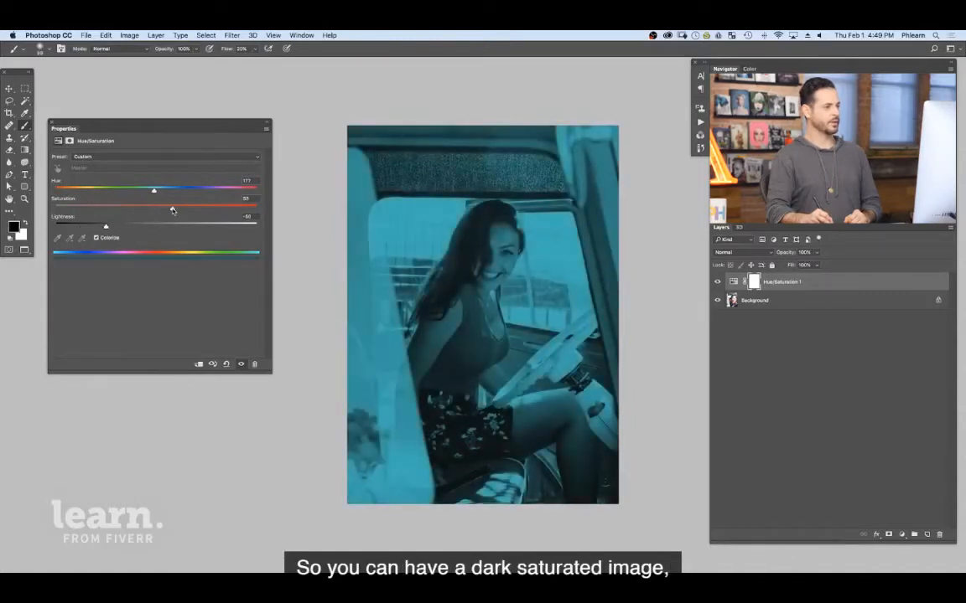
left_click_drag(105, 226, 207, 225)
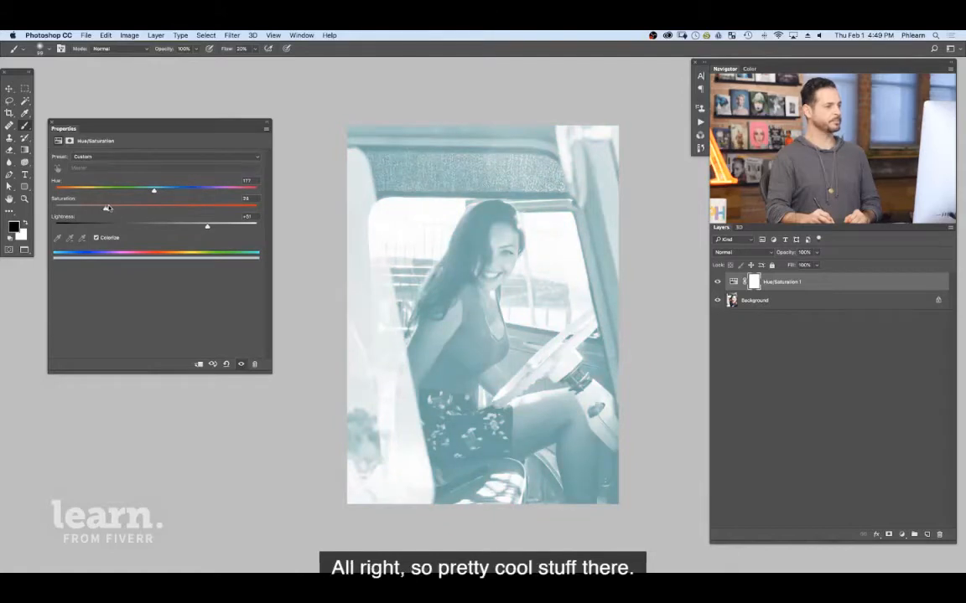
left_click_drag(104, 209, 172, 208)
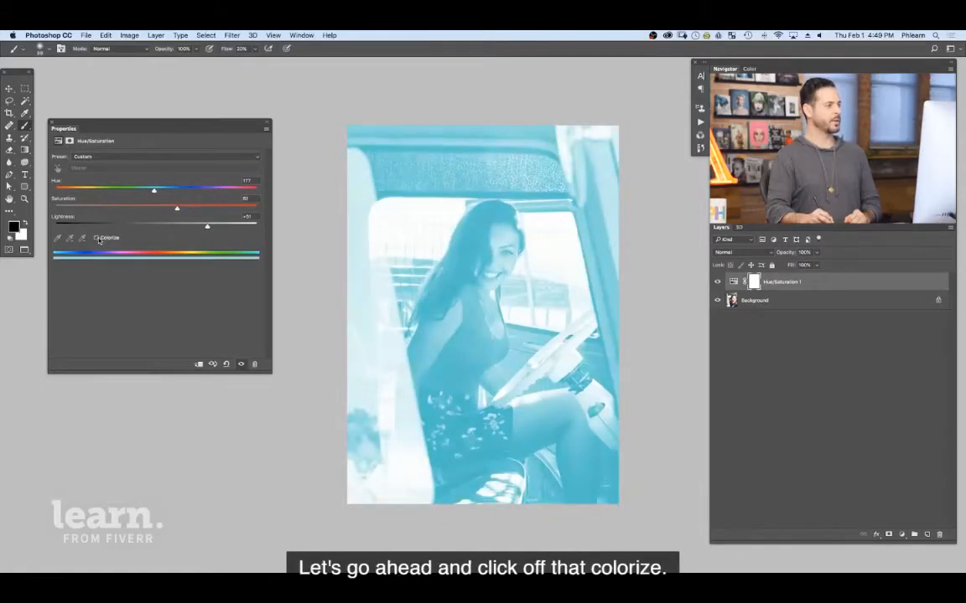
left_click(97, 238)
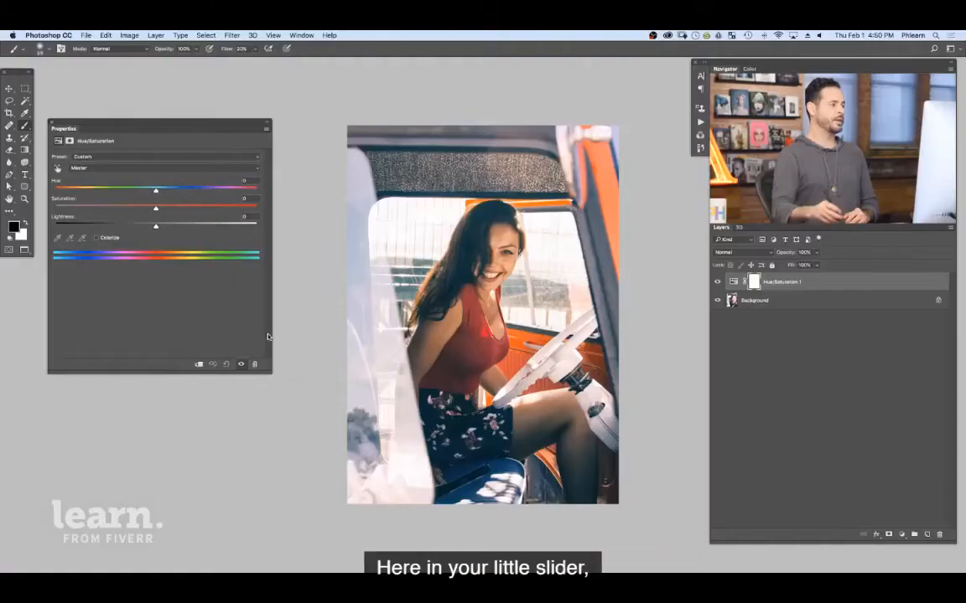
Limit the adjustment to the Reds and shift their hue to about -169 so the reds and oranges turn blue
left_click(94, 168)
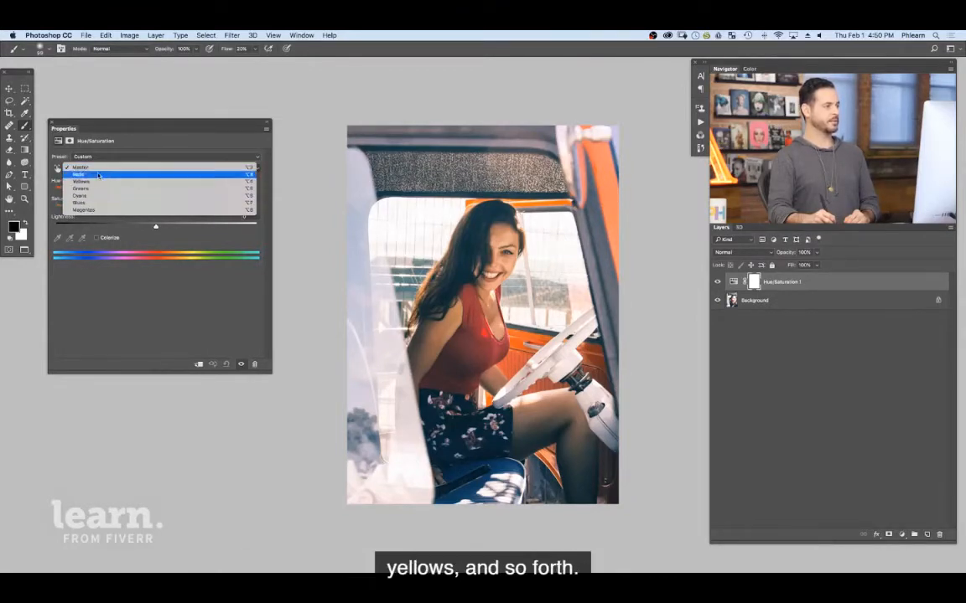
left_click(101, 175)
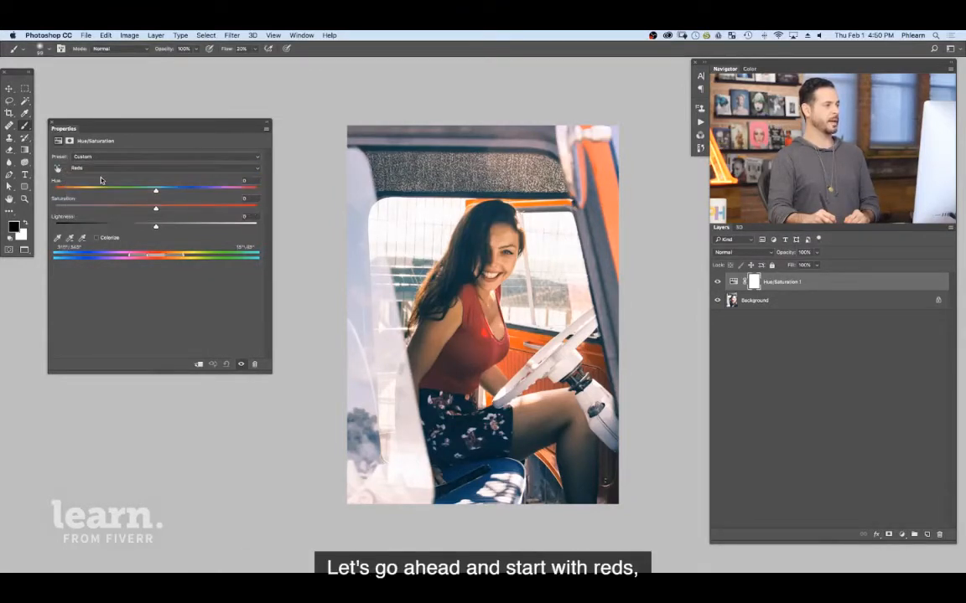
mouse_move(158, 191)
left_mouse_down()
mouse_move(208, 190)
mouse_move(57, 188)
mouse_move(216, 188)
mouse_move(95, 184)
mouse_move(214, 188)
mouse_move(97, 187)
mouse_move(159, 191)
mouse_move(147, 172)
mouse_move(207, 184)
mouse_move(78, 189)
mouse_move(172, 190)
mouse_move(160, 191)
left_mouse_up()
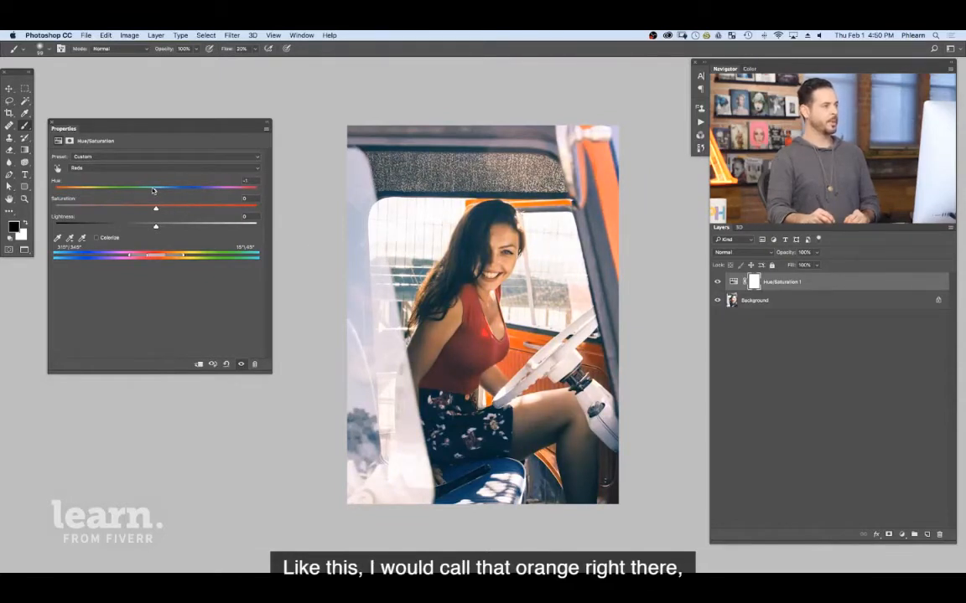
left_click_drag(152, 191, 196, 194)
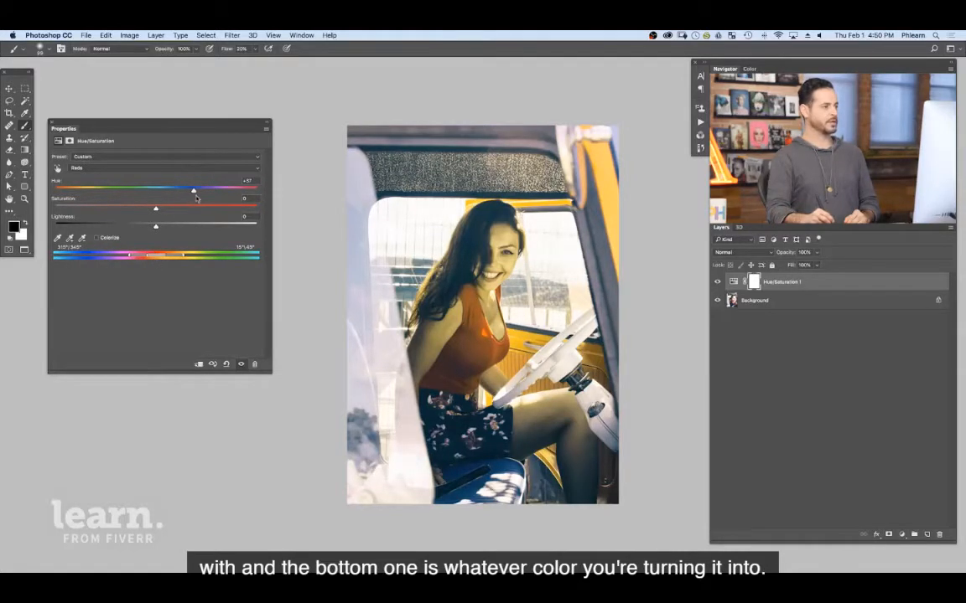
left_click_drag(196, 194, 64, 186)
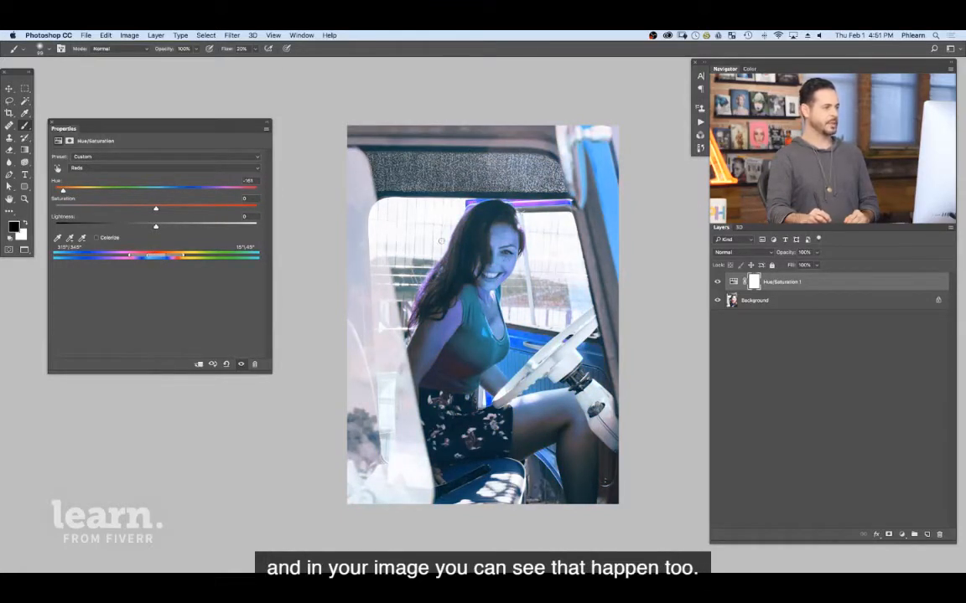
left_click_drag(145, 186, 84, 183)
Widen the affected color range and its feathering on the hue spectrum, and narrow it back around the reds
left_click_drag(157, 257, 203, 258)
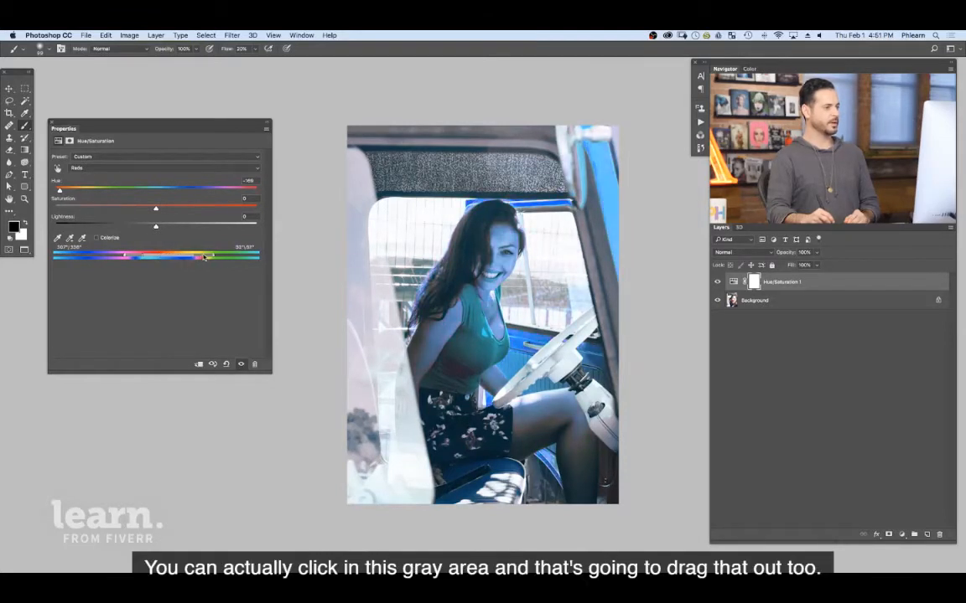
left_click_drag(121, 258, 98, 259)
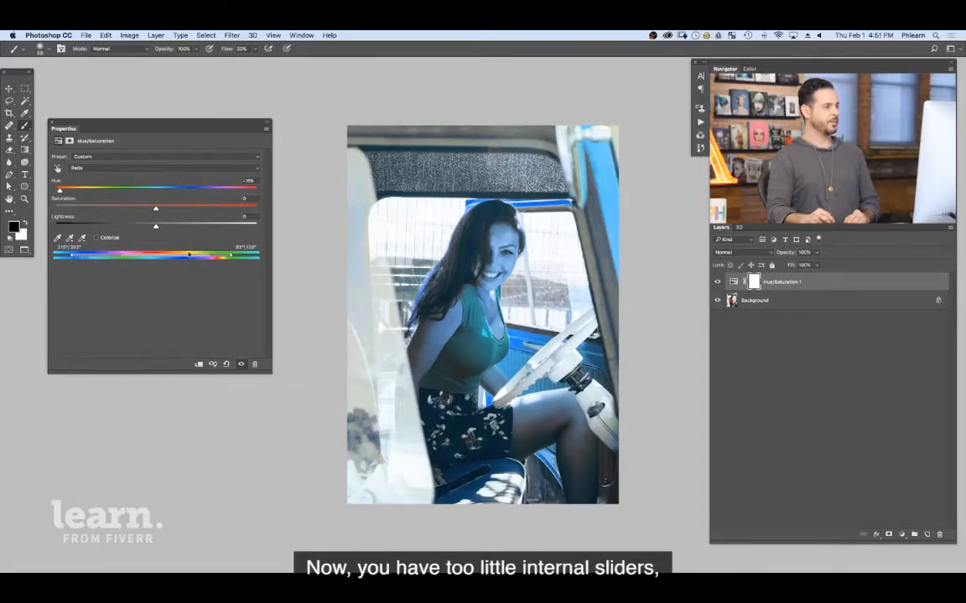
left_click_drag(196, 258, 157, 260)
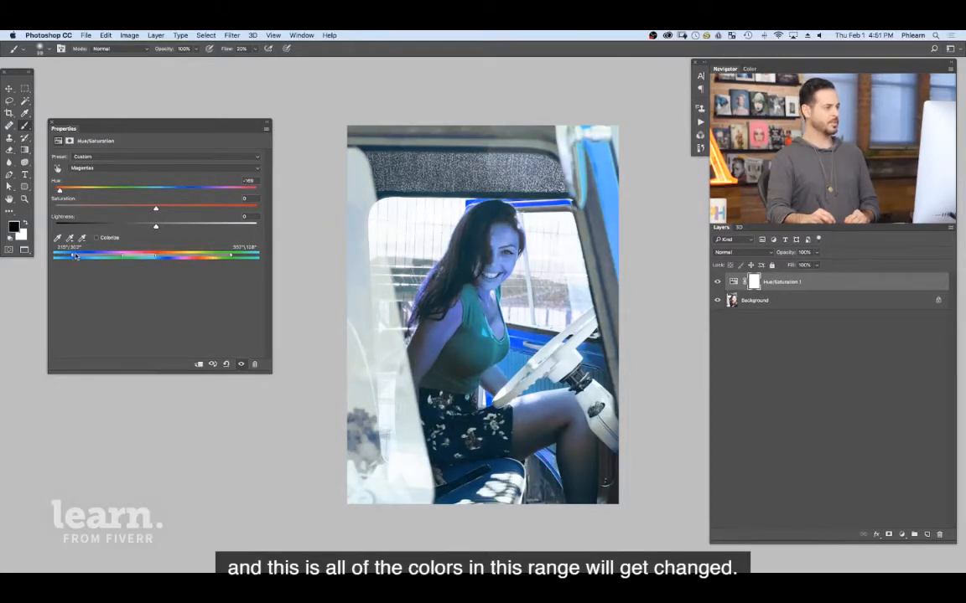
left_click_drag(75, 256, 151, 255)
left_click_drag(232, 257, 223, 258)
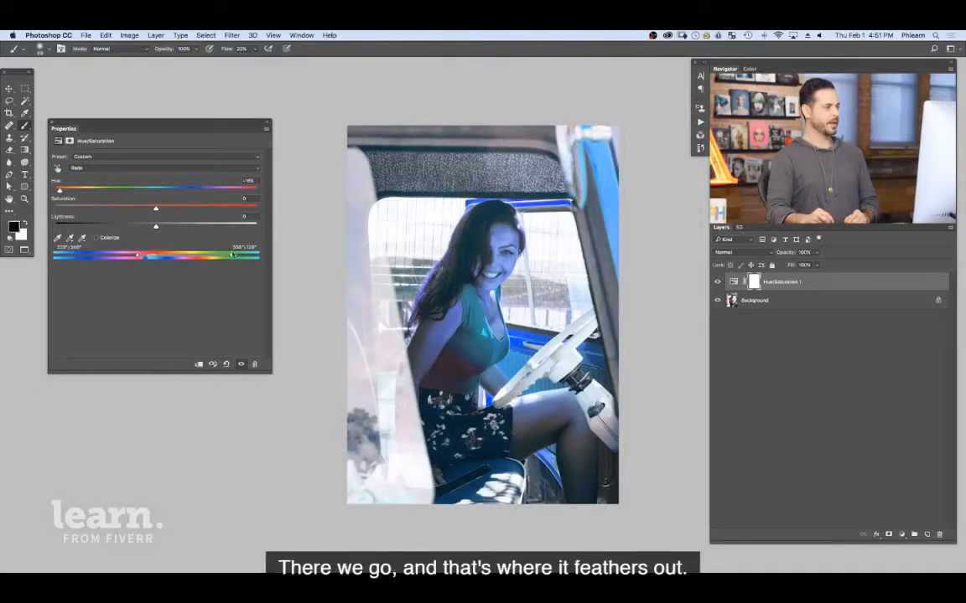
Sample various colors across the photo with the adjustment's eyedropper, ending on the orange door panel to target the reds
mouse_move(154, 470)
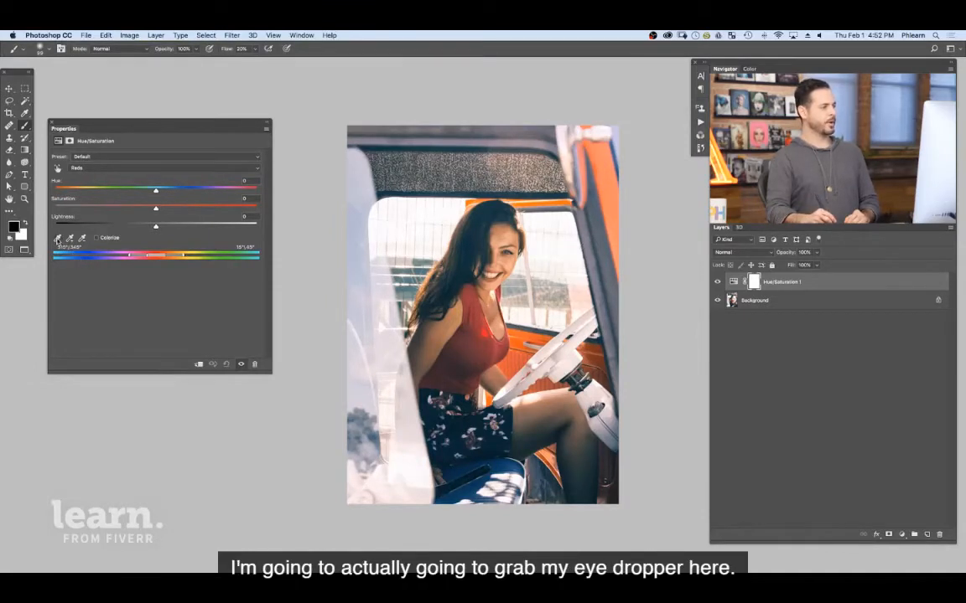
left_click(57, 239)
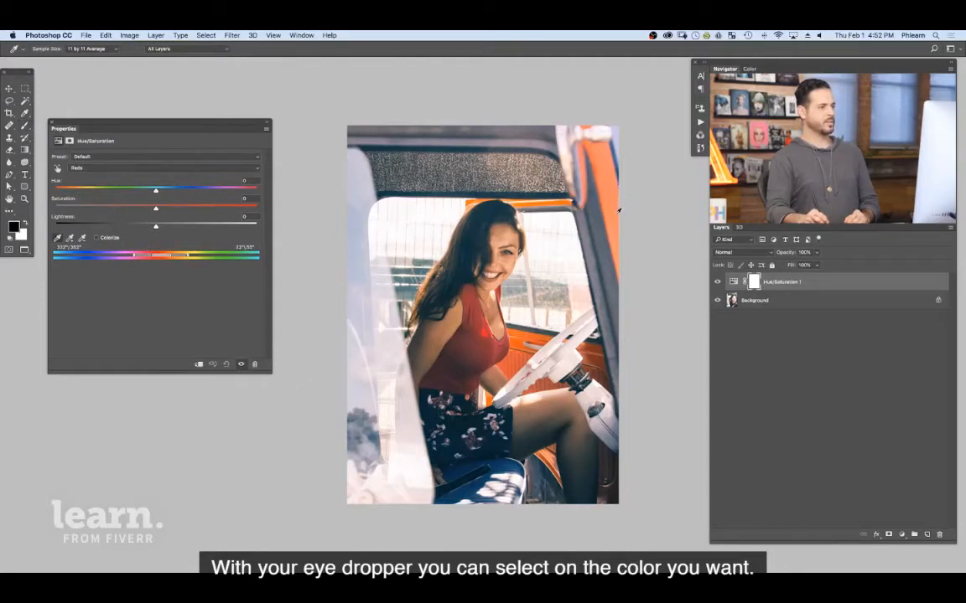
left_click_drag(619, 210, 481, 479)
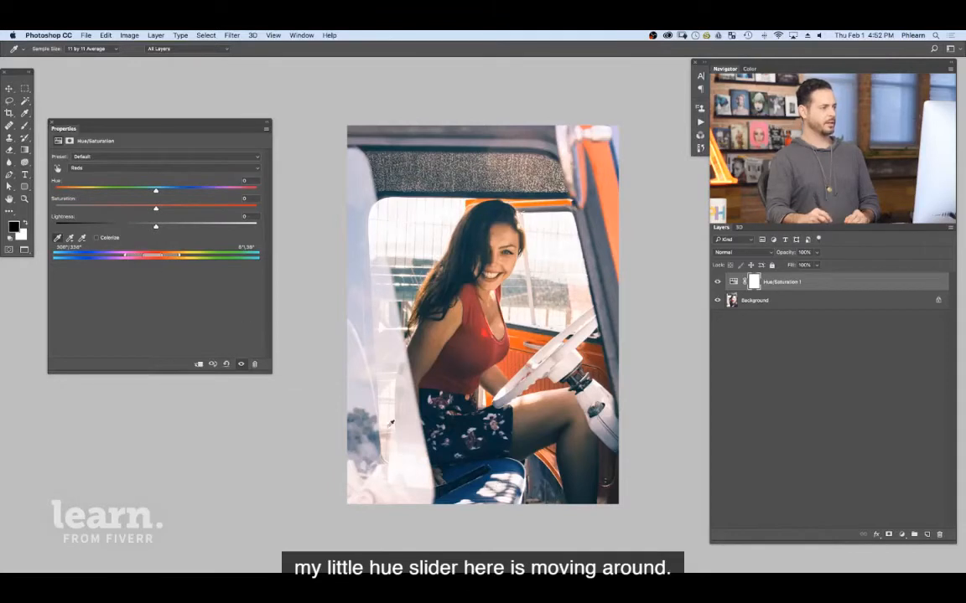
left_click_drag(391, 421, 486, 337)
left_click(430, 295)
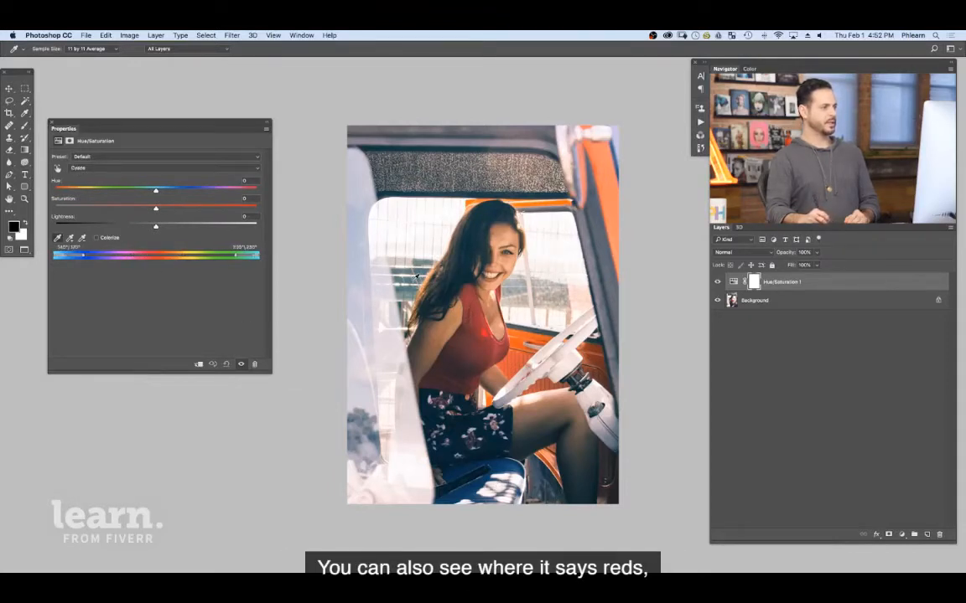
left_click(426, 225)
left_click(468, 273)
left_click(499, 312)
left_click(470, 404)
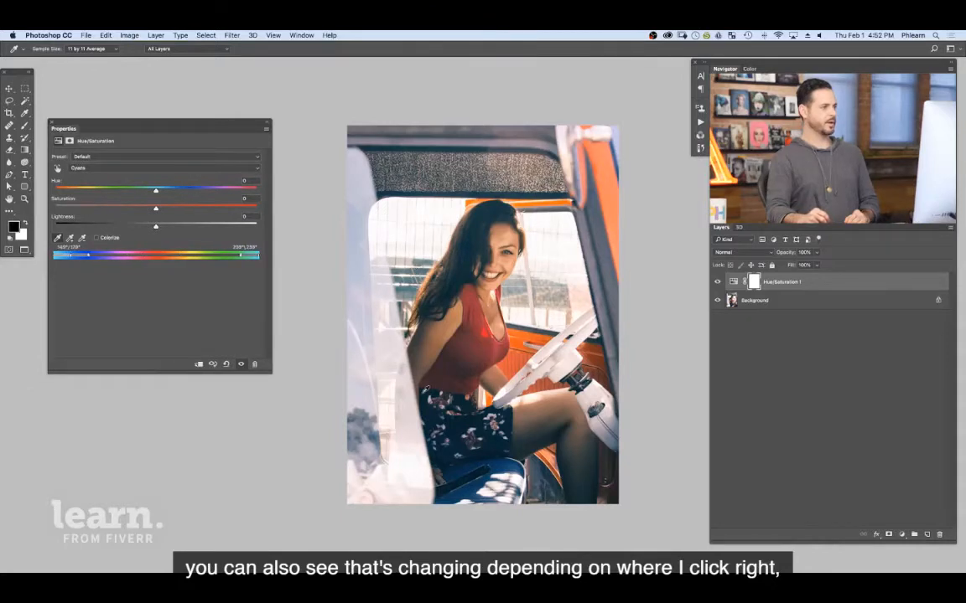
left_click(415, 410)
left_click(384, 421)
left_click(448, 360)
left_click(503, 444)
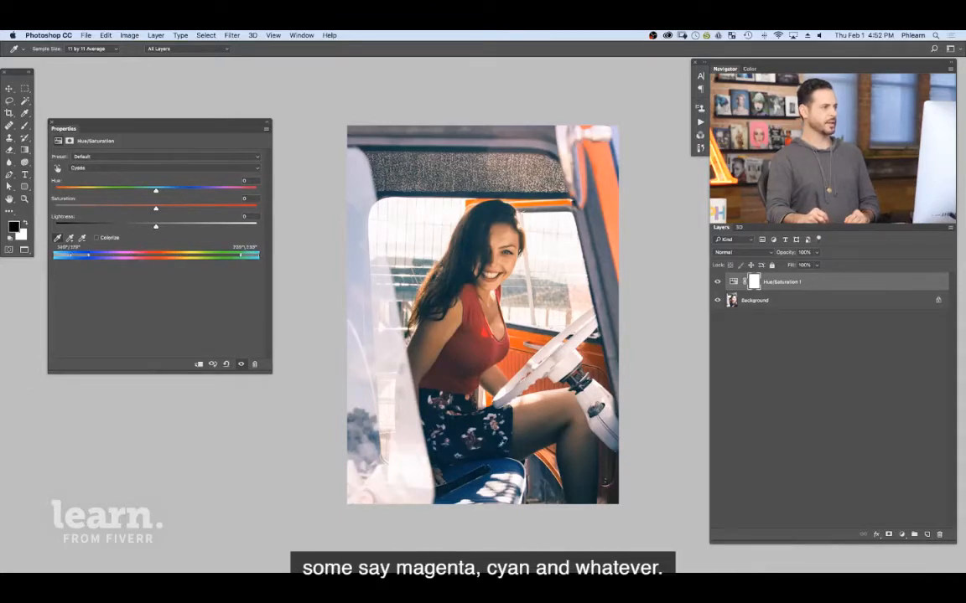
left_click(539, 368)
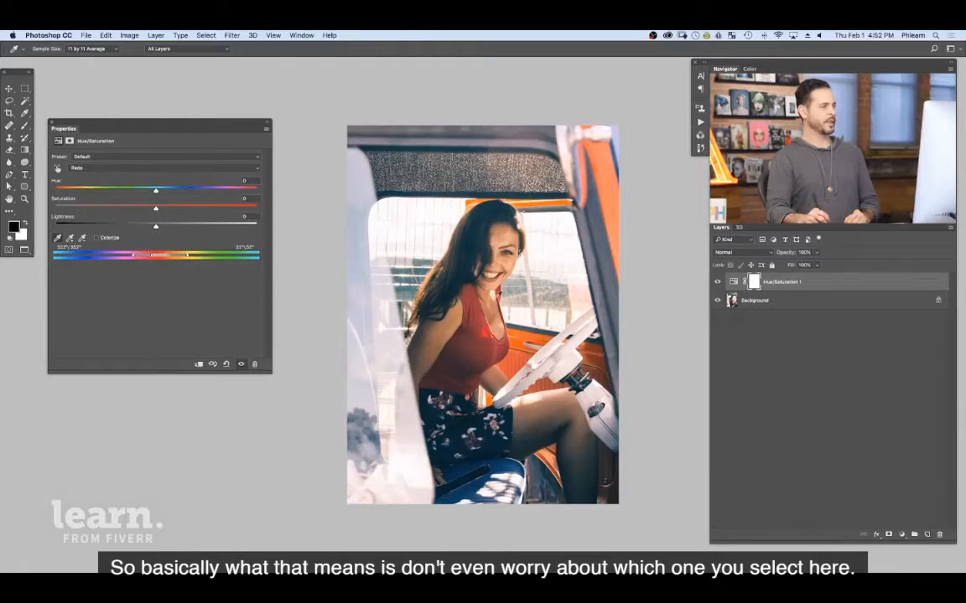
Try switching the adjustment to the Blues and sampling the orange door frame with the eyedropper
left_click(190, 169)
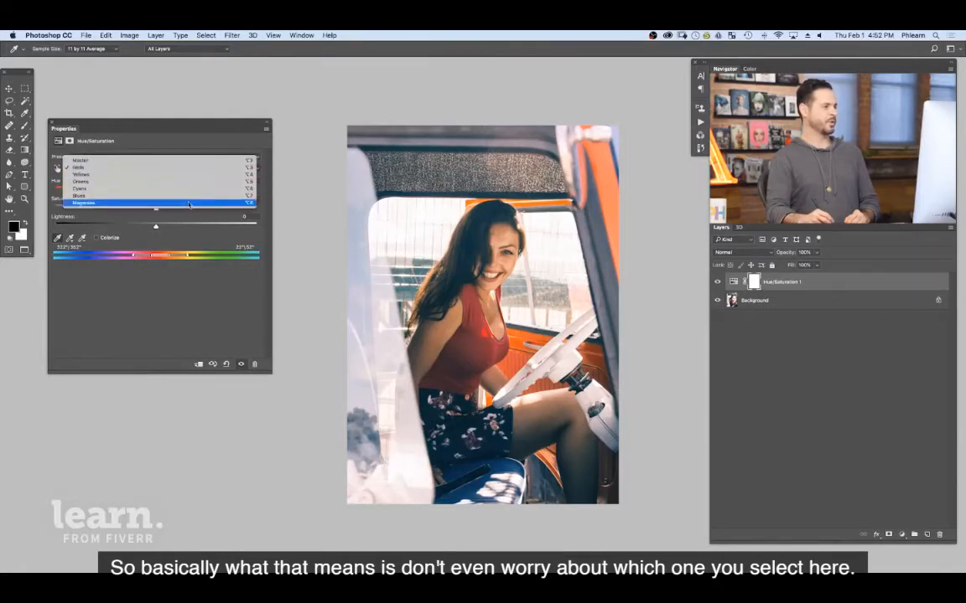
left_click(172, 196)
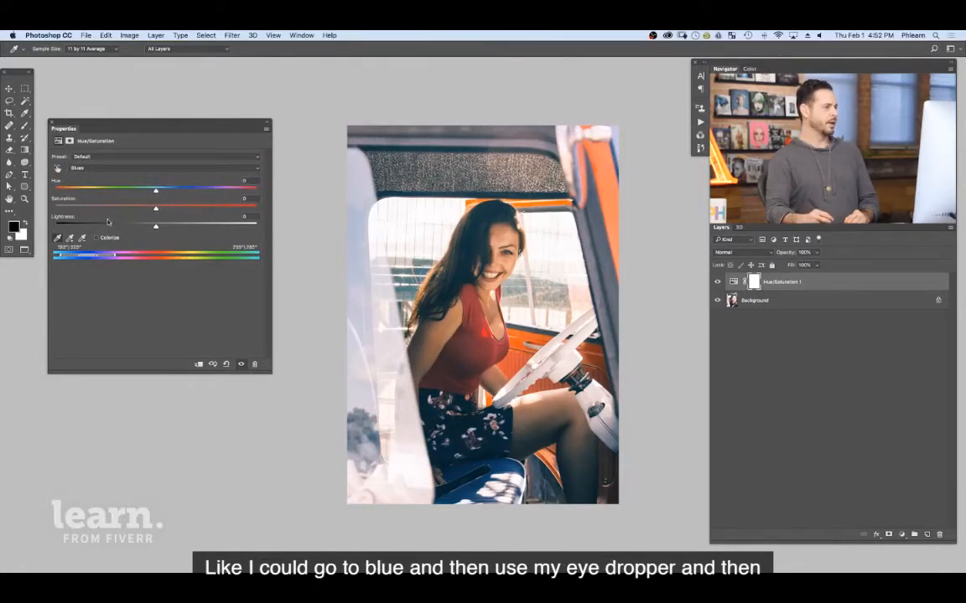
left_click(613, 191)
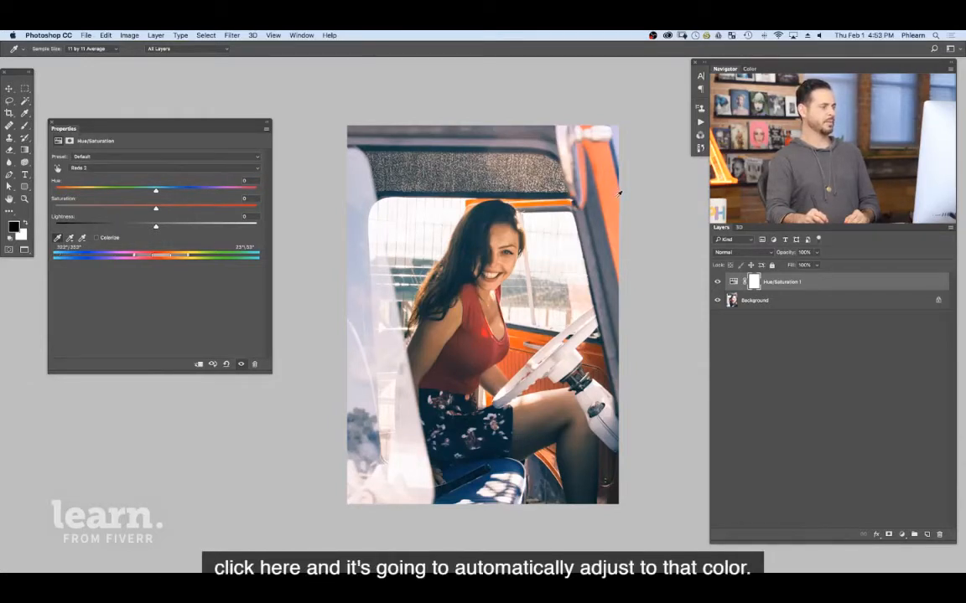
Reset the Hue/Saturation adjustment, limit it to the Reds and sample the orange door frame with the eyedropper
left_click(225, 363)
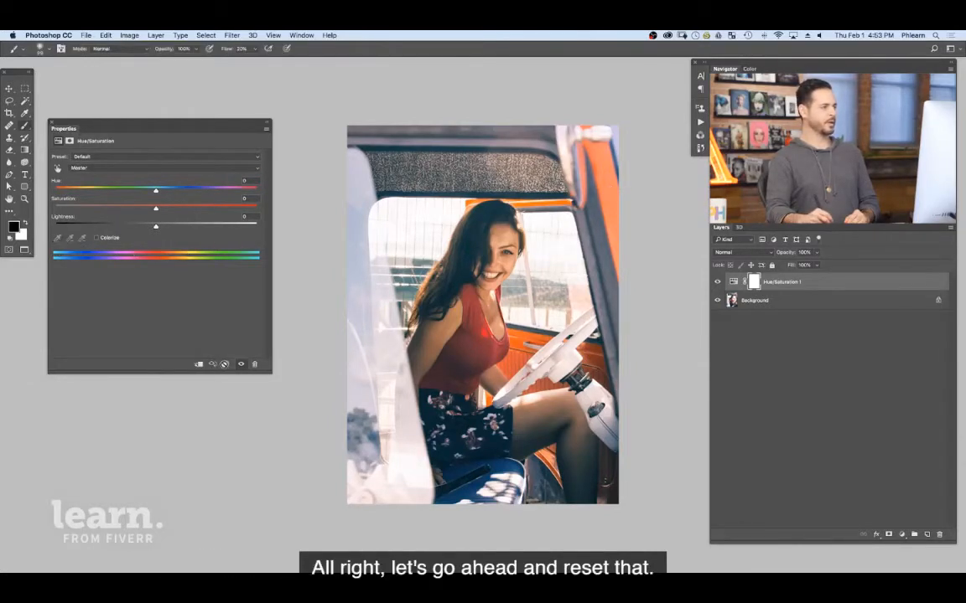
left_click(141, 172)
left_click(84, 176)
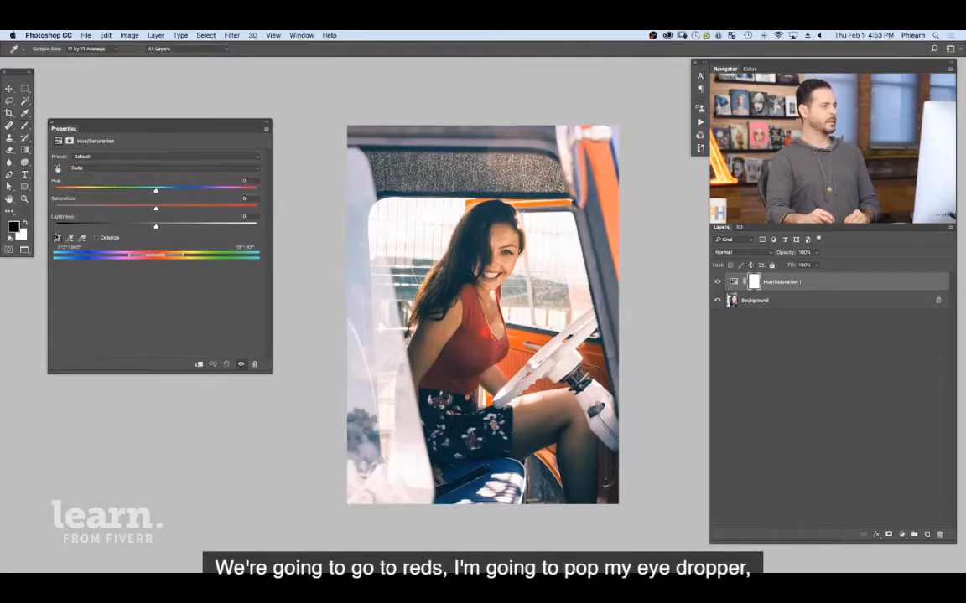
left_click(57, 238)
left_click(612, 188)
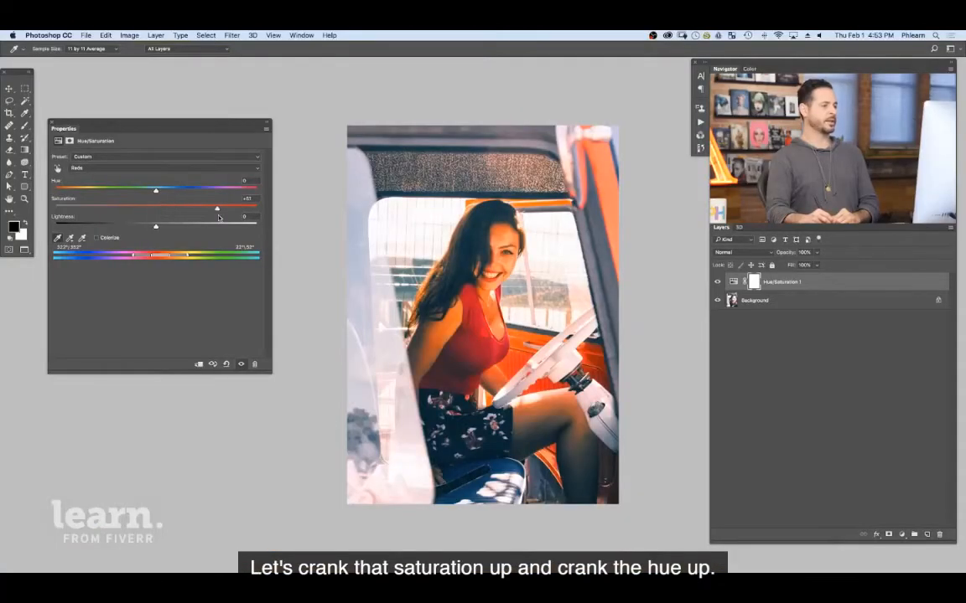
Exaggerate the Reds with hue about +118 and saturation about +68, and shift the affected color range toward yellow, to 342°/13° and 42°/73°
left_click_drag(168, 192, 231, 191)
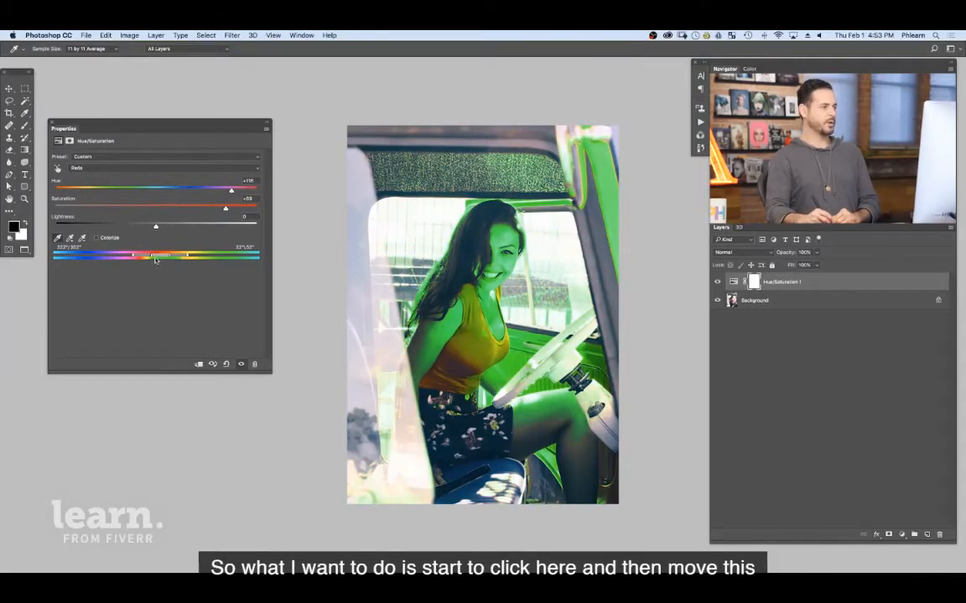
mouse_move(164, 257)
left_mouse_down()
mouse_move(182, 256)
mouse_move(131, 264)
mouse_move(181, 268)
mouse_move(171, 266)
left_mouse_up()
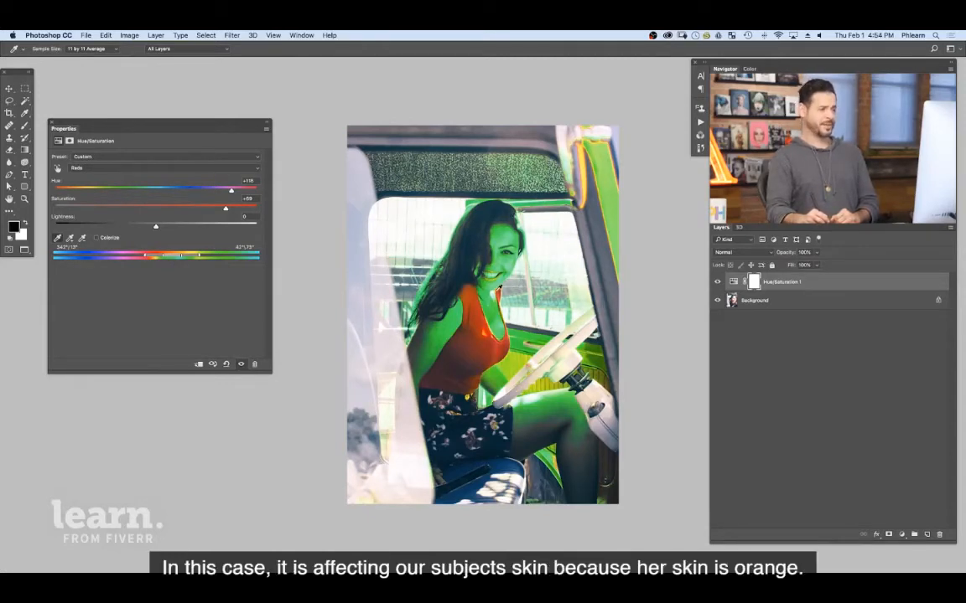
Hide and show the Hue/Saturation layer repeatedly to examine which areas of the photo the exaggerated shift affects
left_click(718, 283)
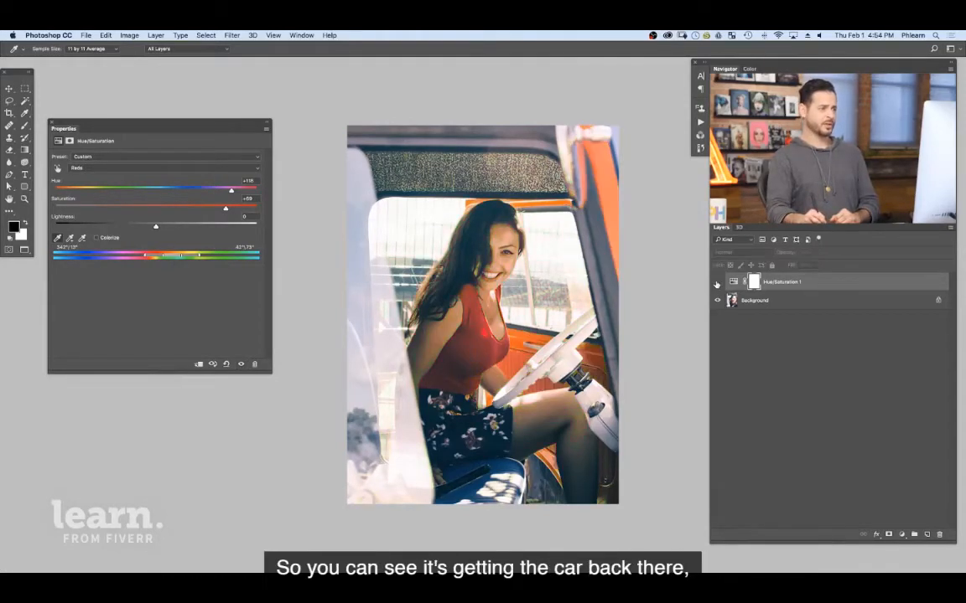
left_click(718, 283)
left_click(718, 283)
left_click(718, 284)
left_click(718, 283)
left_click(718, 283)
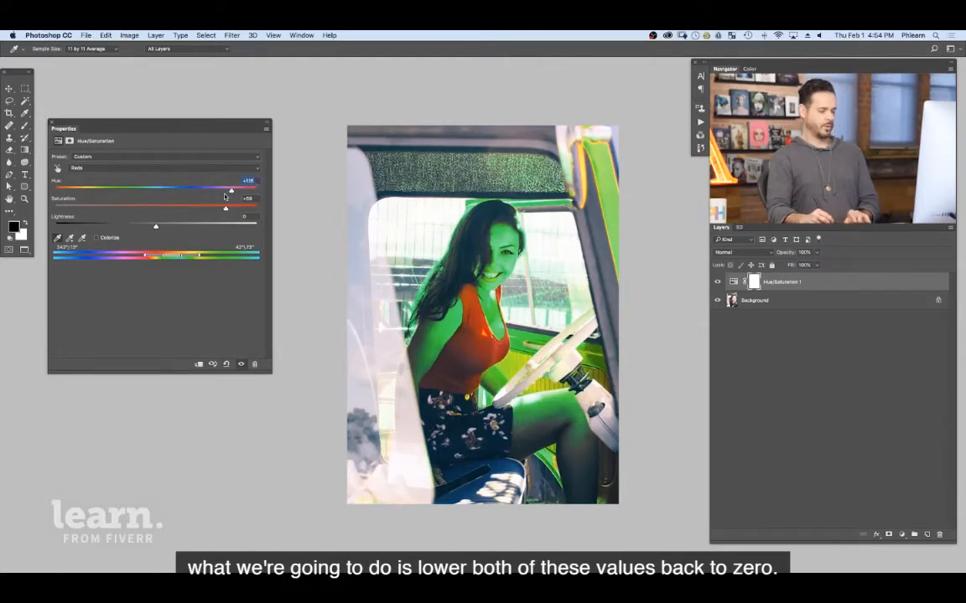
Set the Reds' saturation to 0 and hue to about +45 for a yellow vehicle, and compare it with the original
type("00")
left_click_drag(155, 191, 199, 194)
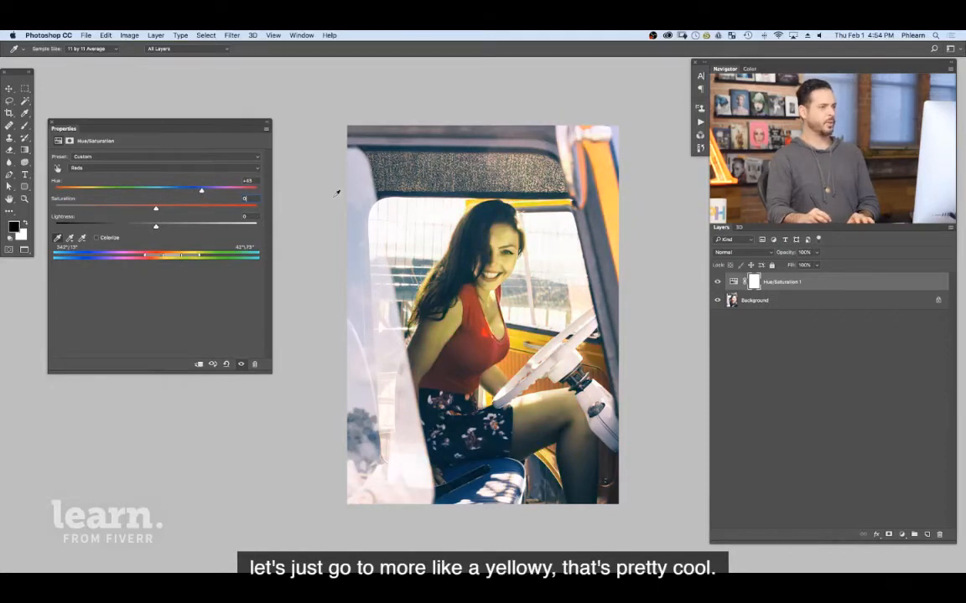
left_click(718, 282)
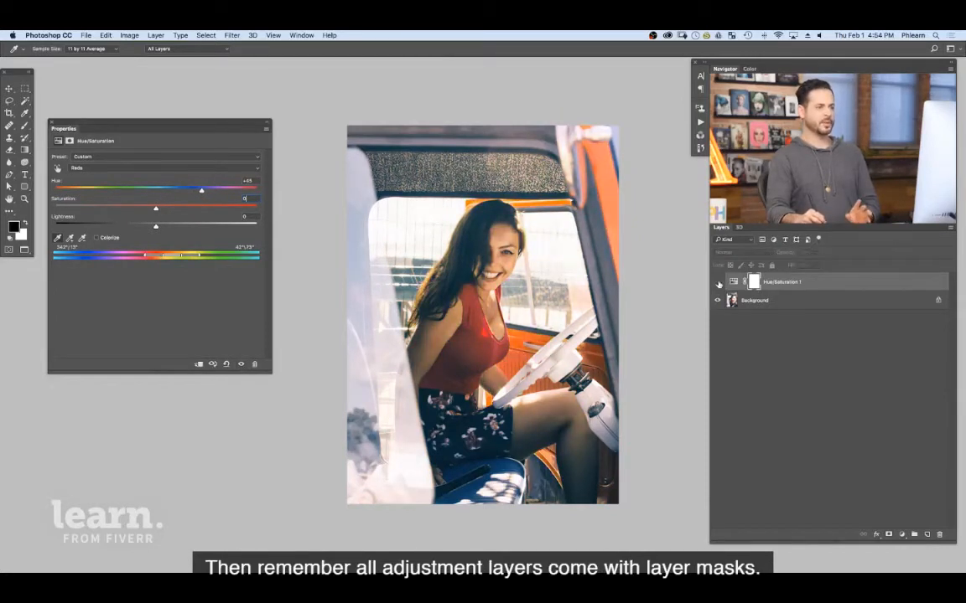
left_click(717, 283)
left_click(718, 282)
left_click(717, 282)
Paint black on the Hue/Saturation layer's mask over the woman's face and hair with a size 400 brush
left_click(754, 282)
key("b")
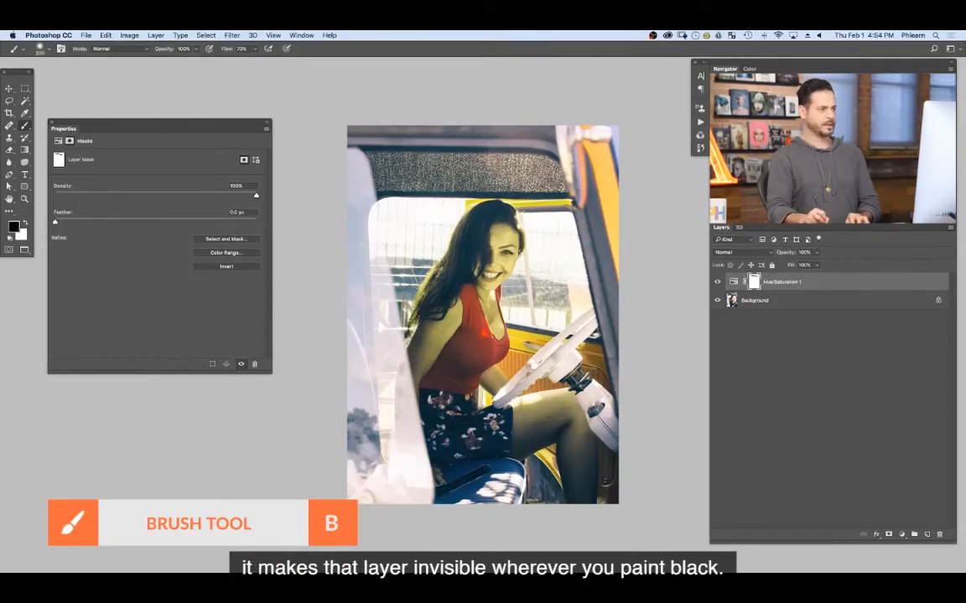
key("x")
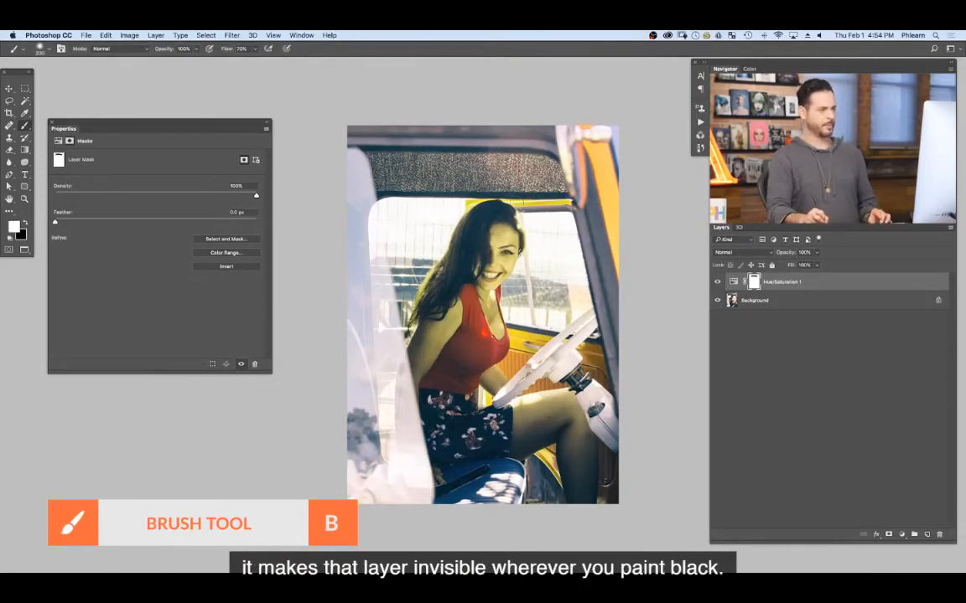
key("x")
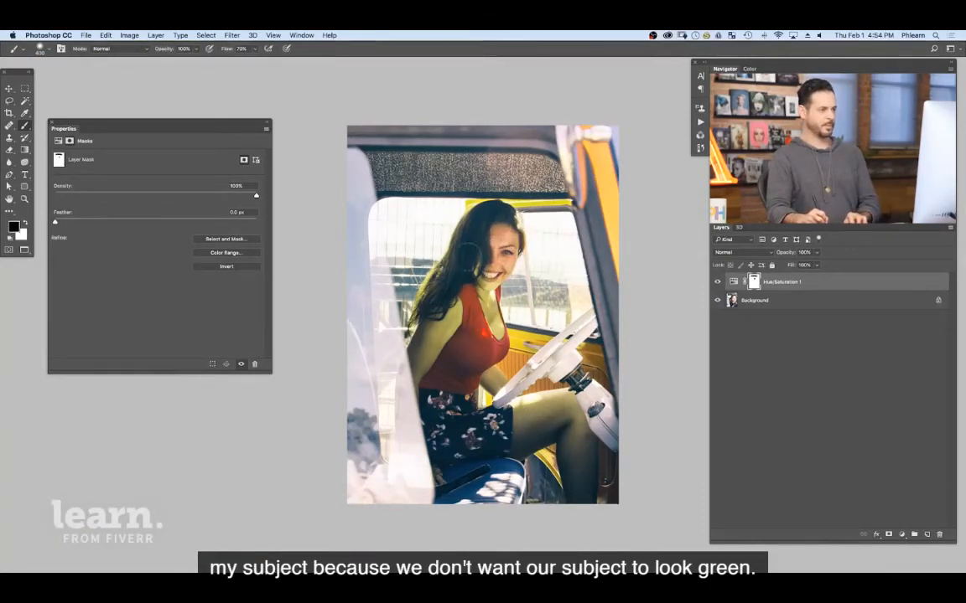
mouse_move(469, 257)
left_mouse_down()
mouse_move(385, 255)
mouse_move(389, 301)
mouse_move(436, 262)
left_mouse_up()
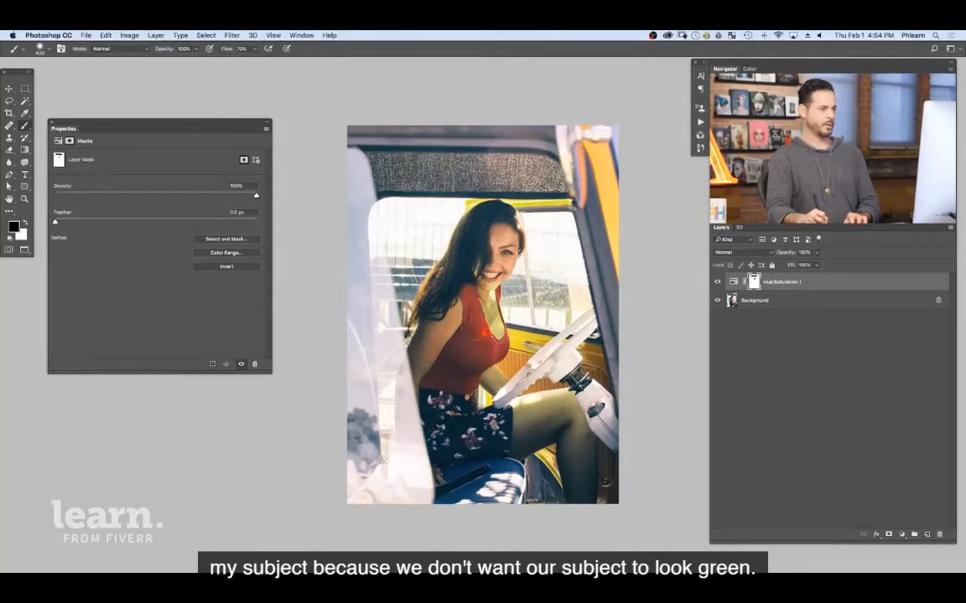
Mask out the woman's arms and legs in black, switching to white for corrections, and compare the result with the layer hidden
key("bracketleft")
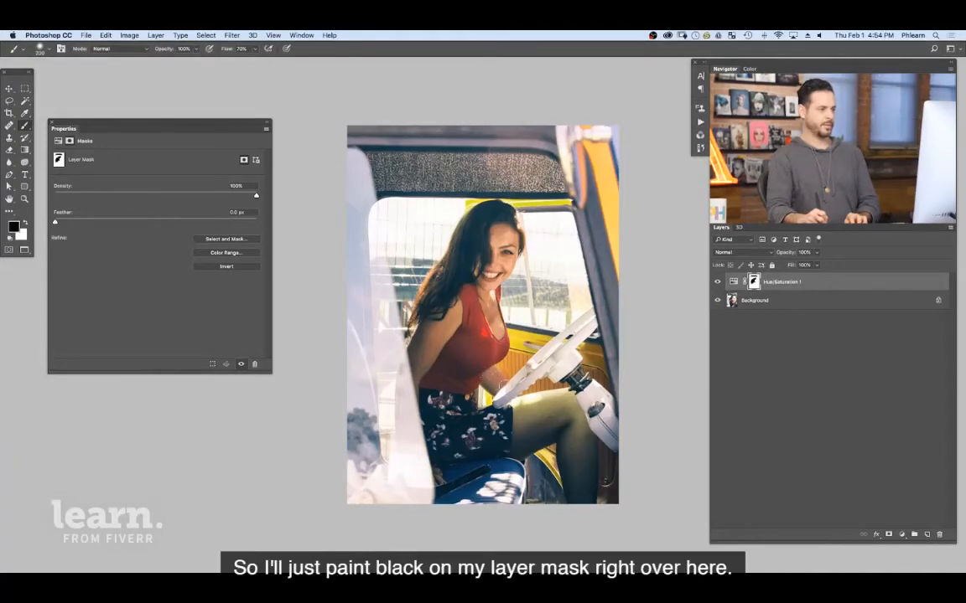
key("x")
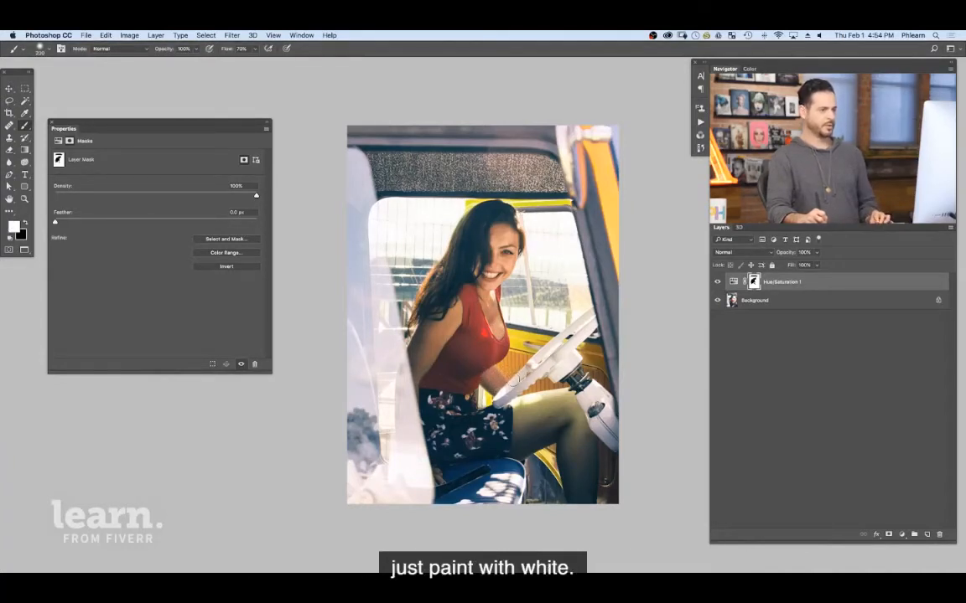
key("x")
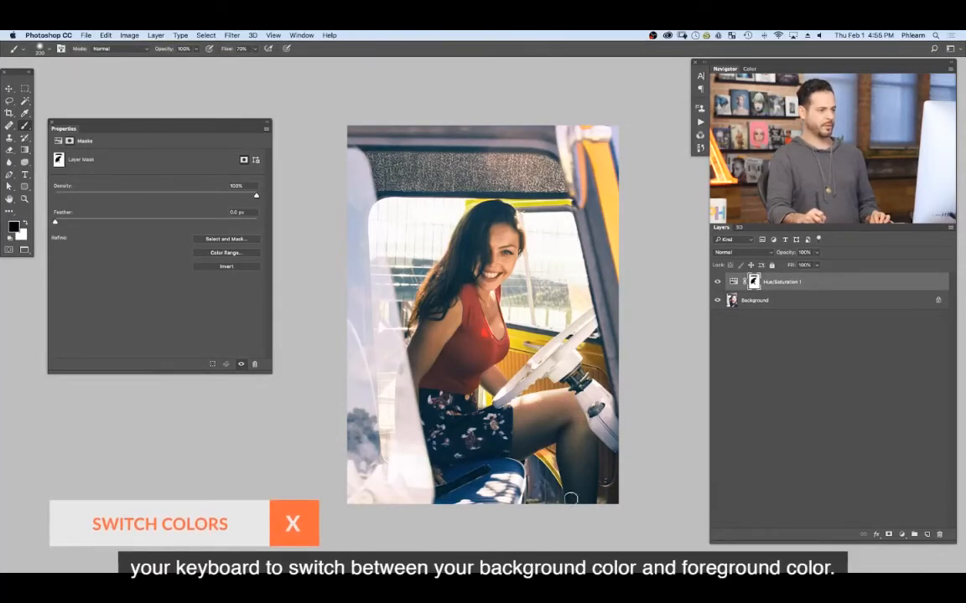
key("x")
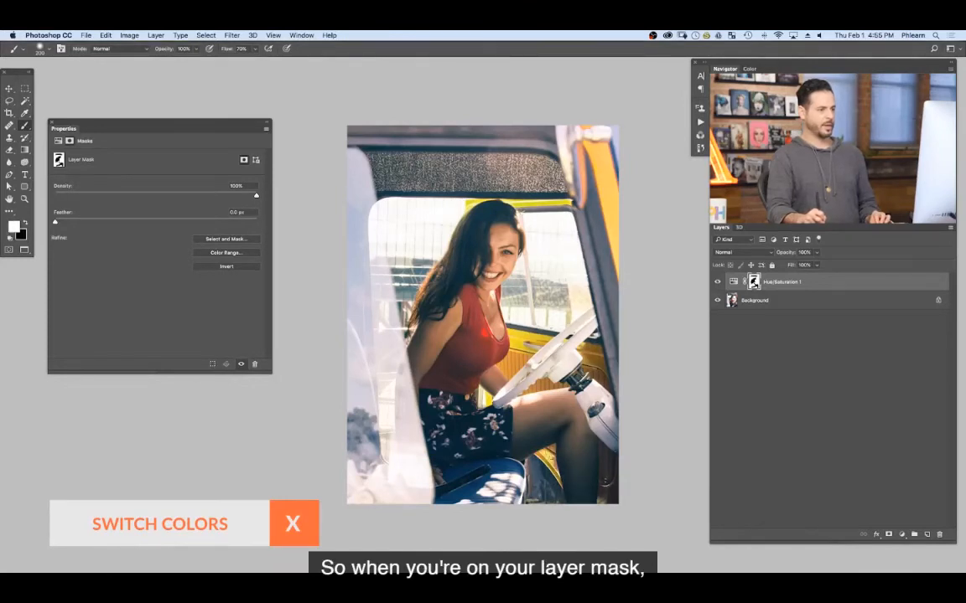
key("x")
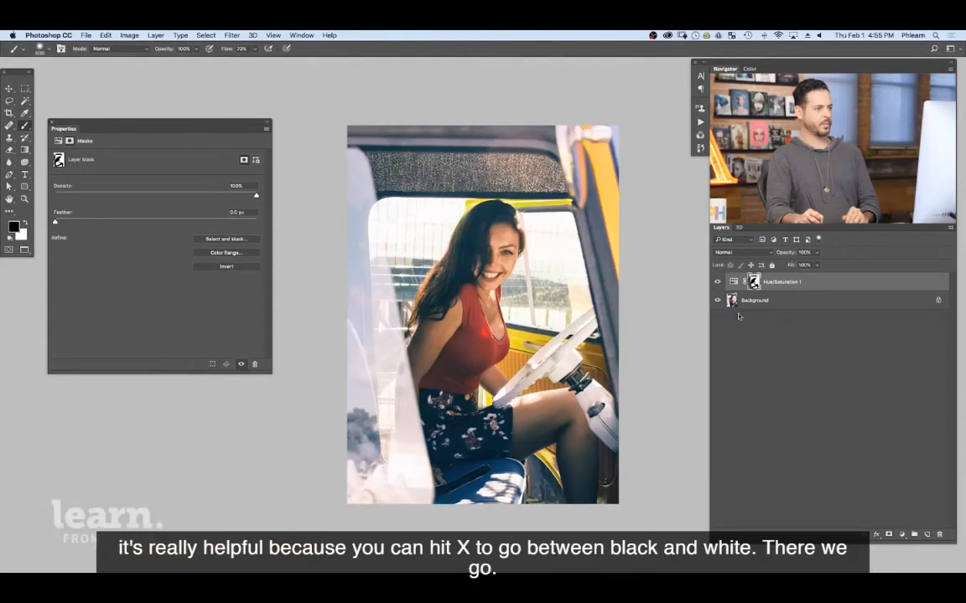
left_click(717, 284)
left_click(717, 283)
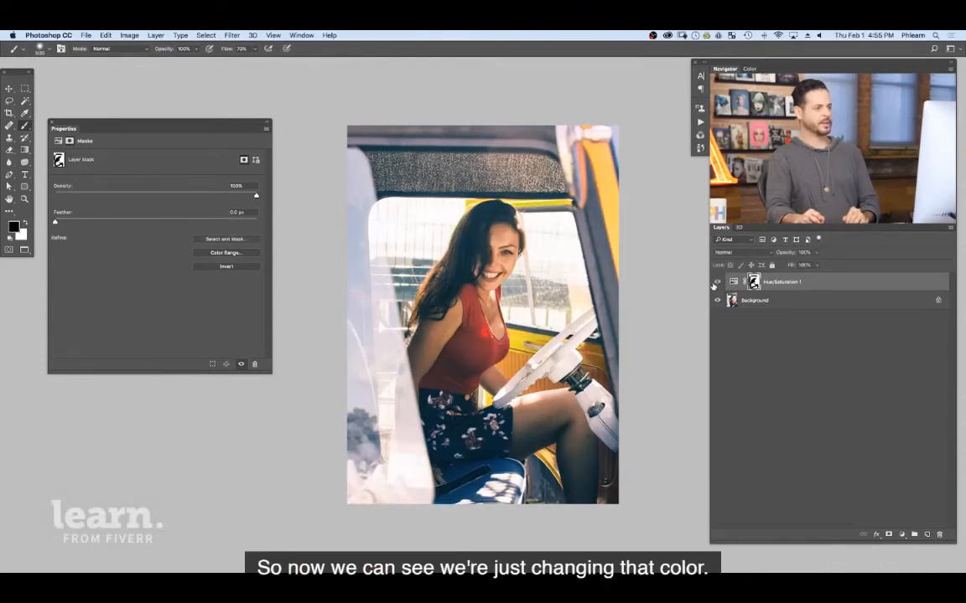
left_click(717, 283)
left_click(717, 283)
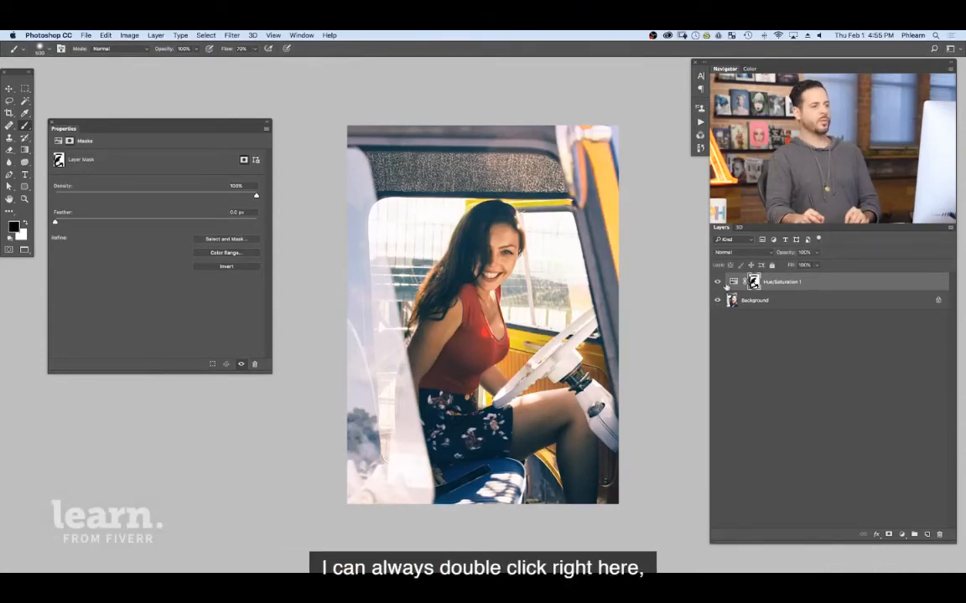
Reopen the adjustment's Reds and set hue to about -78, saturation to about -30 and lightness to +51 for a pink vehicle
double_click(733, 283)
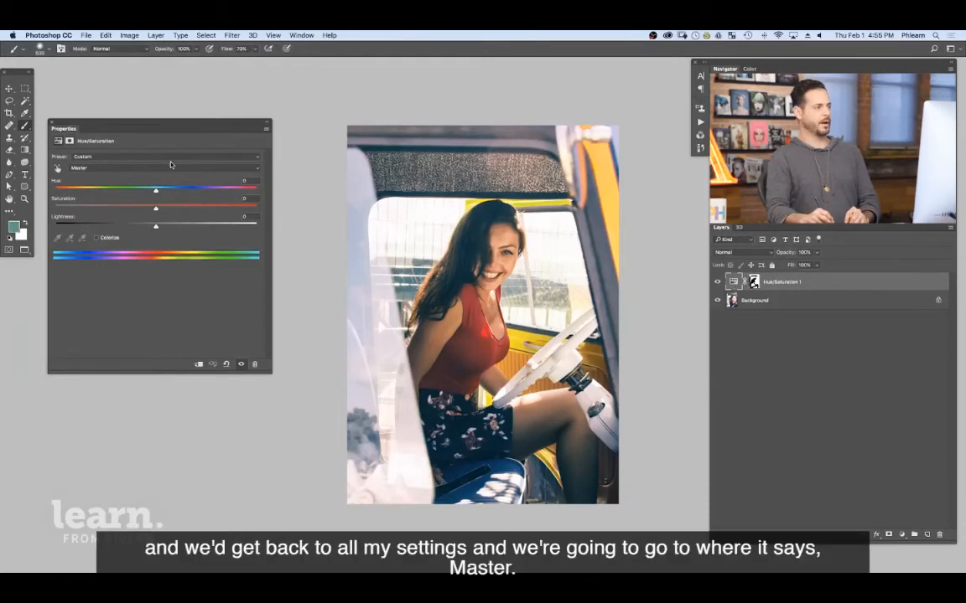
left_click(97, 169)
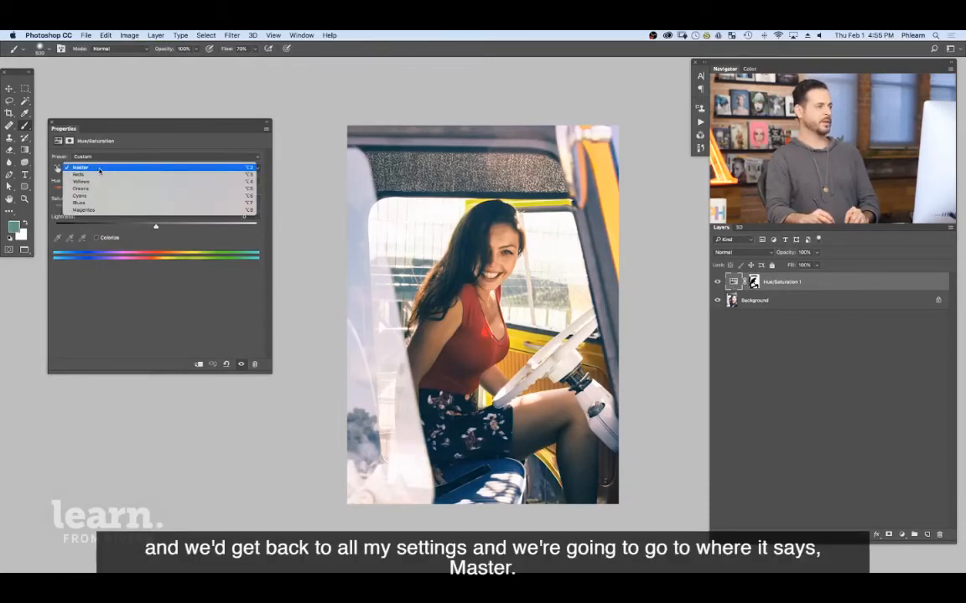
left_click(114, 174)
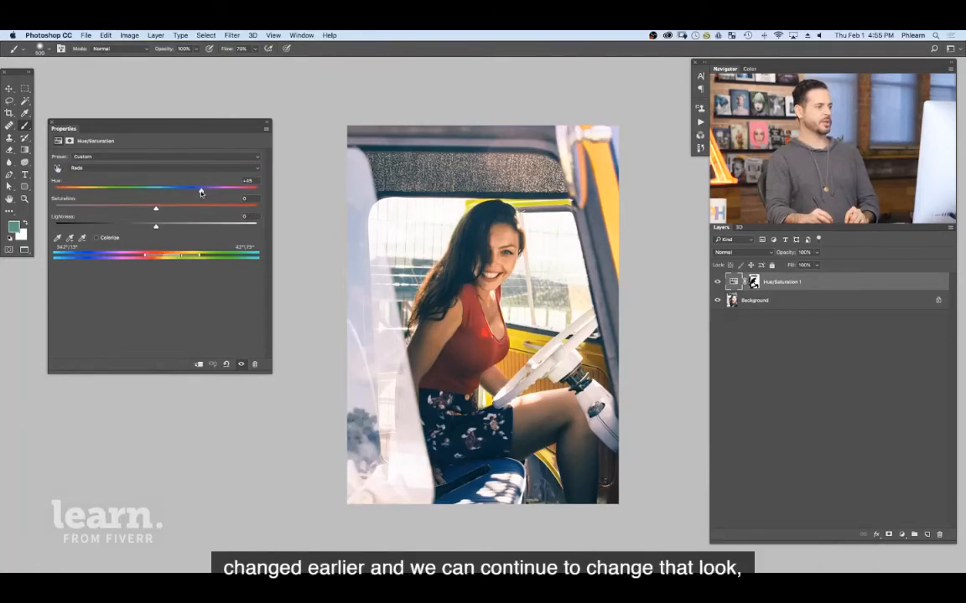
left_click_drag(201, 192, 98, 187)
left_click_drag(155, 208, 139, 210)
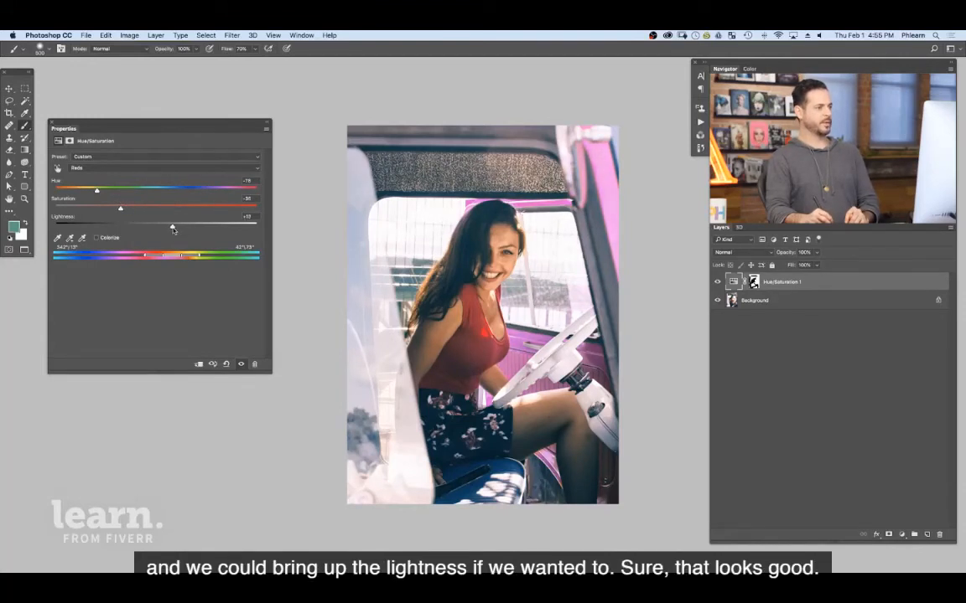
left_click_drag(155, 227, 207, 221)
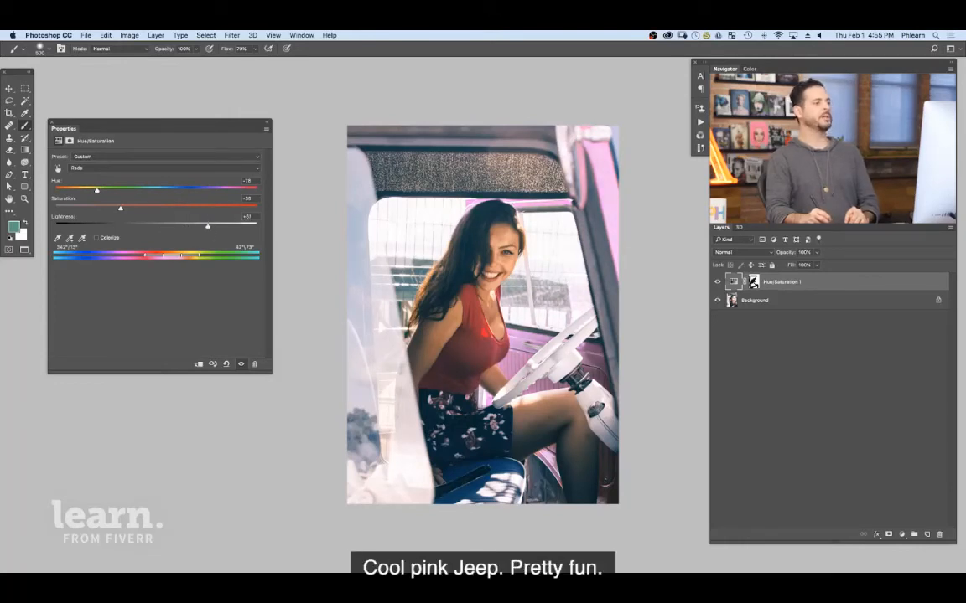
Toggle the Hue/Saturation layer's visibility to compare the pink vehicle with the original orange one
left_click(718, 283)
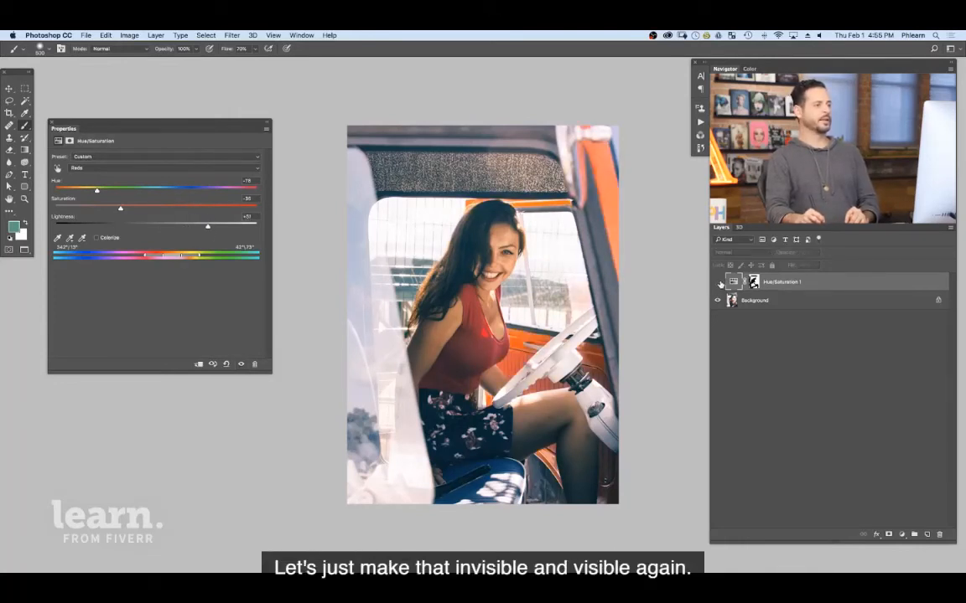
left_click(717, 282)
left_click(718, 282)
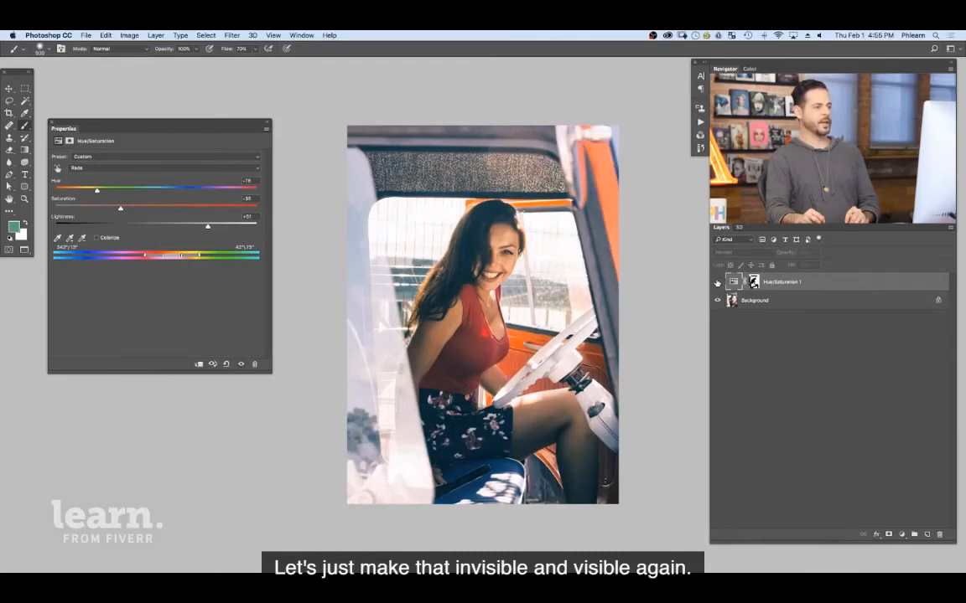
left_click(717, 282)
left_click(718, 282)
left_click(718, 282)
left_click(718, 282)
left_click(717, 282)
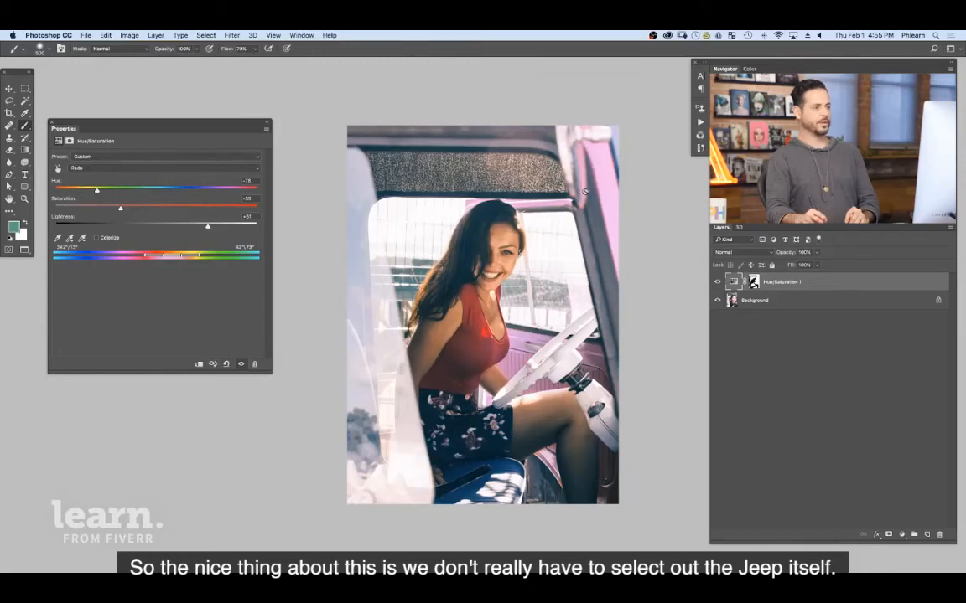
left_click(717, 283)
left_click(717, 284)
left_click(716, 283)
left_click(717, 283)
left_click(717, 283)
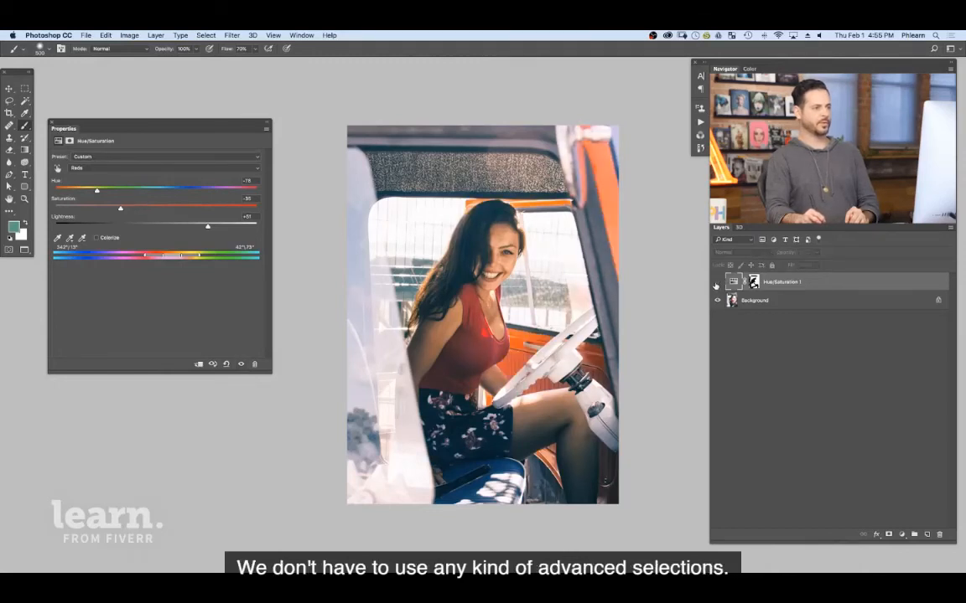
left_click(717, 283)
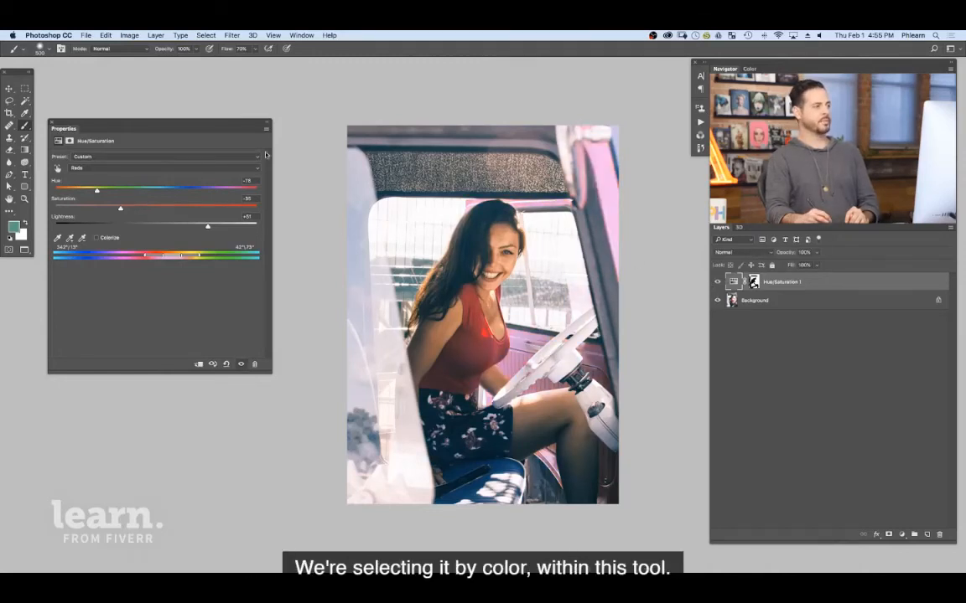